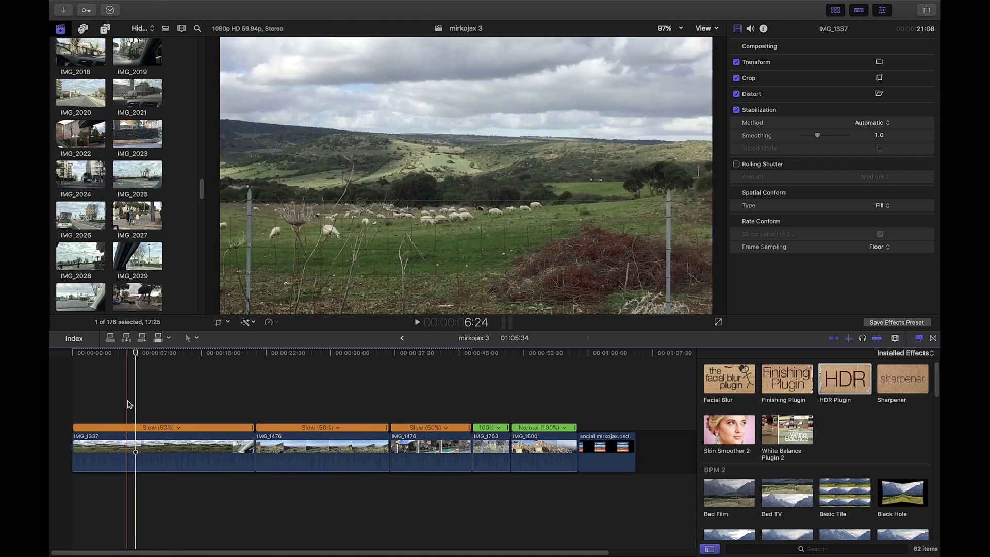
Select the first landscape clip, IMG_1337, in the timeline.
{"action": "key", "text": "c"}
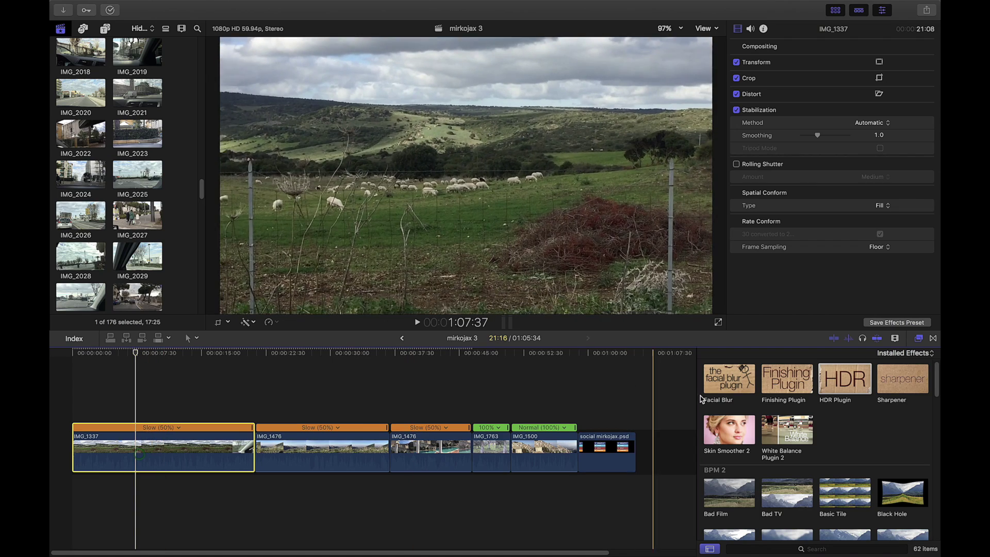
Apply the HDR Plugin effect at default settings to clip IMG_1337.
{"action": "left_click", "coordinate": [842, 383]}
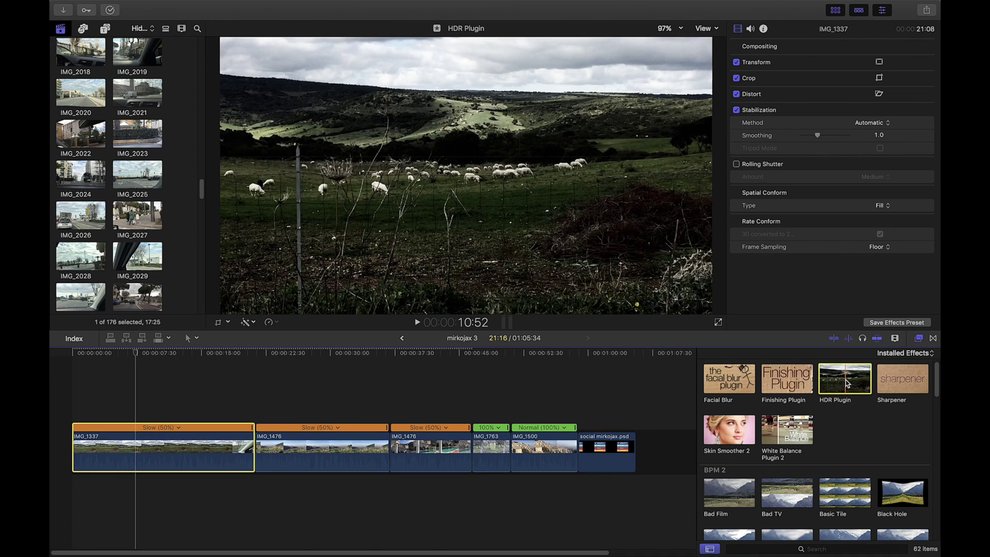
{"action": "left_click_drag", "start_coordinate": [847, 384], "coordinate": [138, 452]}
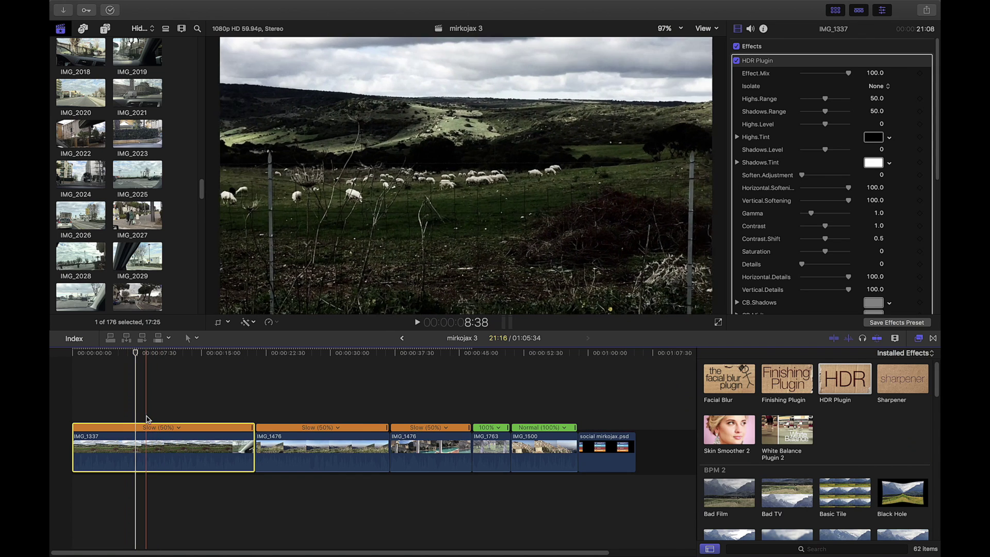
{"action": "left_click", "coordinate": [135, 418]}
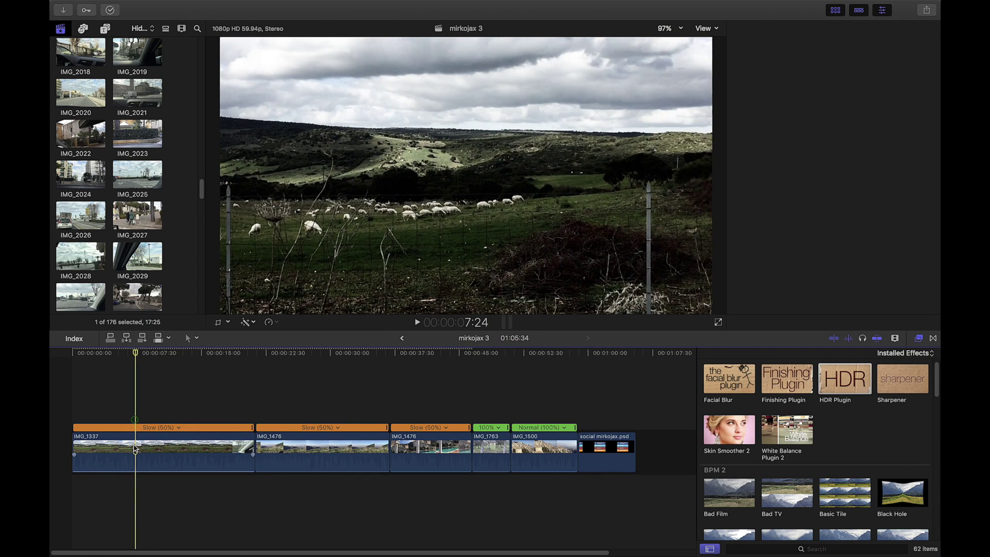
Set the HDR Plugin Highs Range to 66.17 while viewing the isolated highlights mask.
{"action": "left_click", "coordinate": [134, 444]}
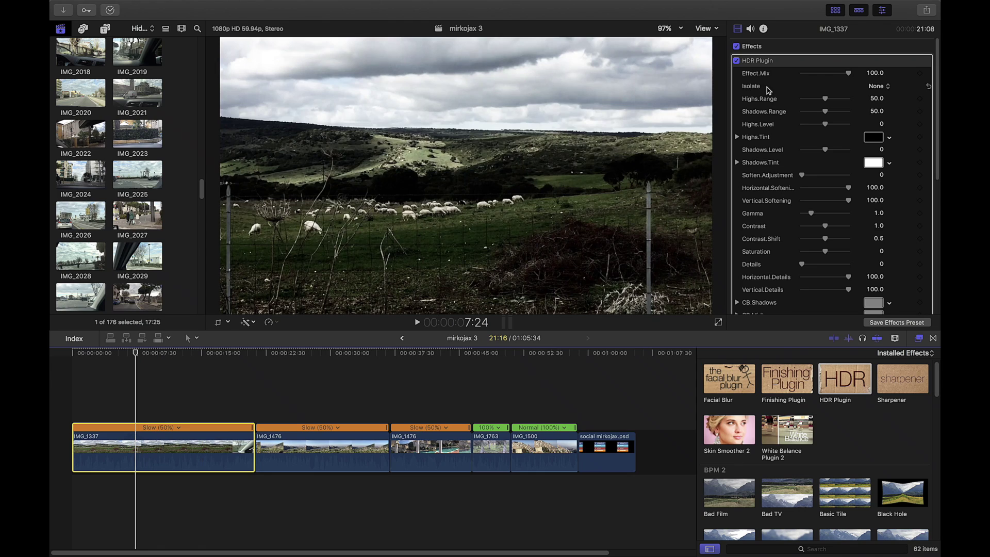
{"action": "left_click", "coordinate": [878, 86]}
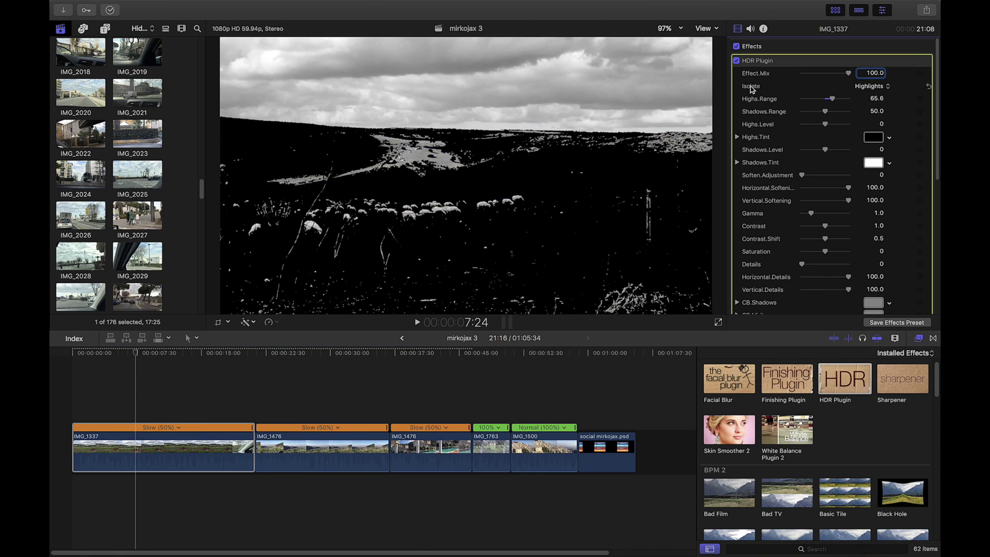
{"action": "left_click", "coordinate": [749, 89]}
{"action": "left_click", "coordinate": [873, 87]}
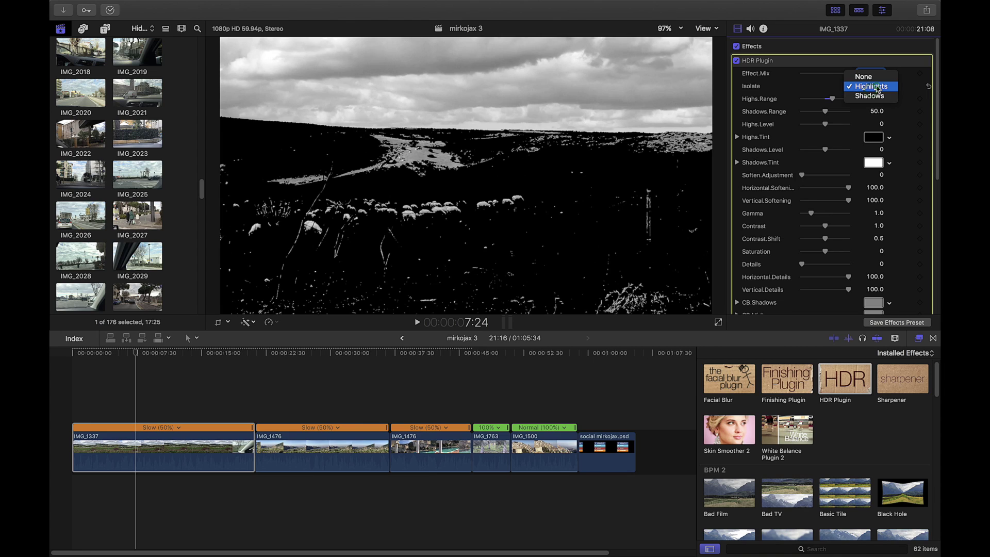
{"action": "left_click", "coordinate": [876, 88]}
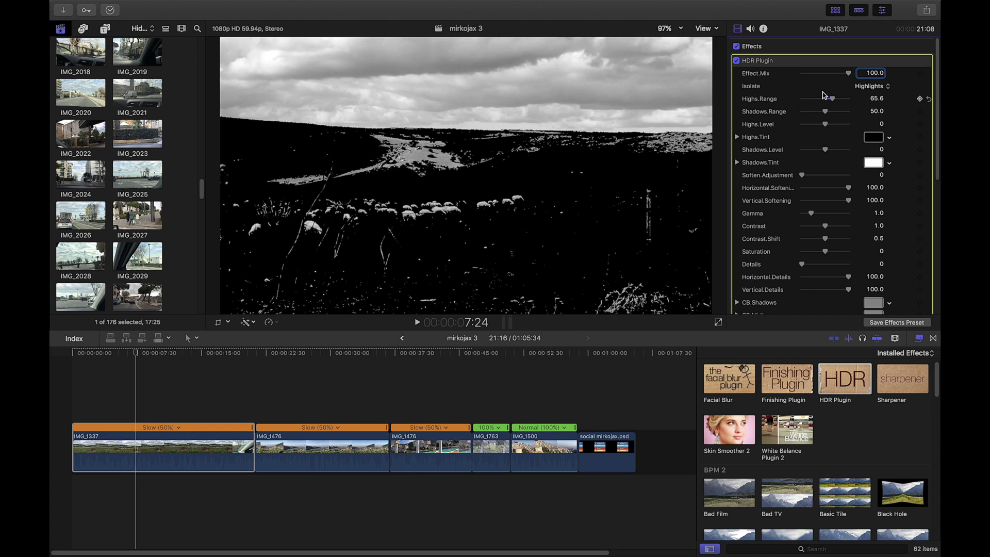
{"action": "left_click_drag", "start_coordinate": [833, 98], "coordinate": [832, 99]}
{"action": "left_click", "coordinate": [872, 86]}
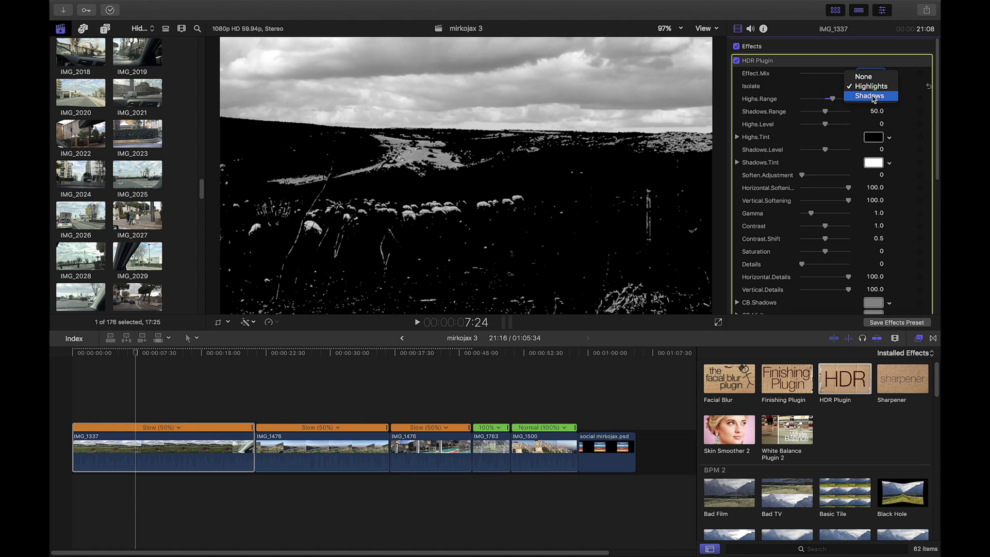
{"action": "left_click", "coordinate": [870, 79]}
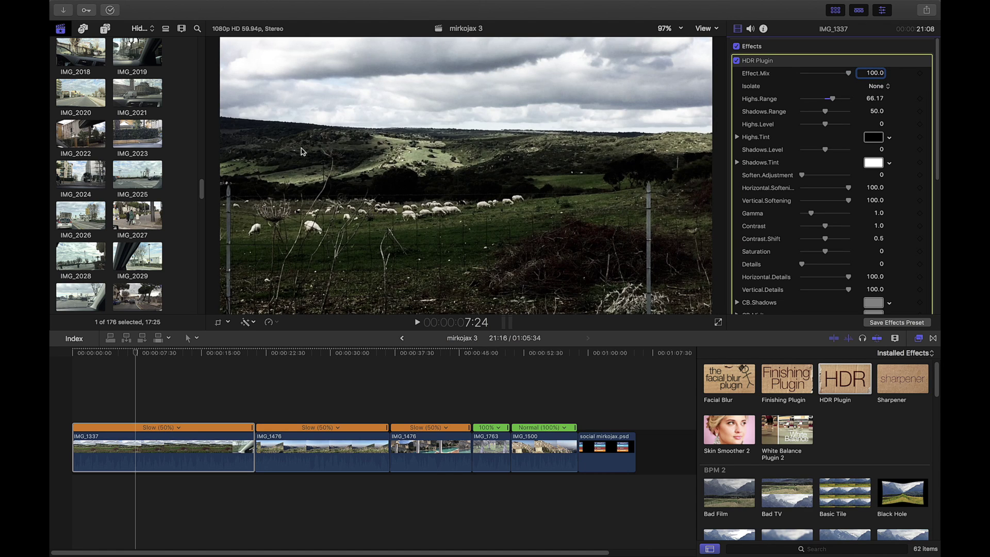
Narrow the Shadows Range to 36.34 while viewing the isolated shadows mask.
{"action": "left_click", "coordinate": [876, 88]}
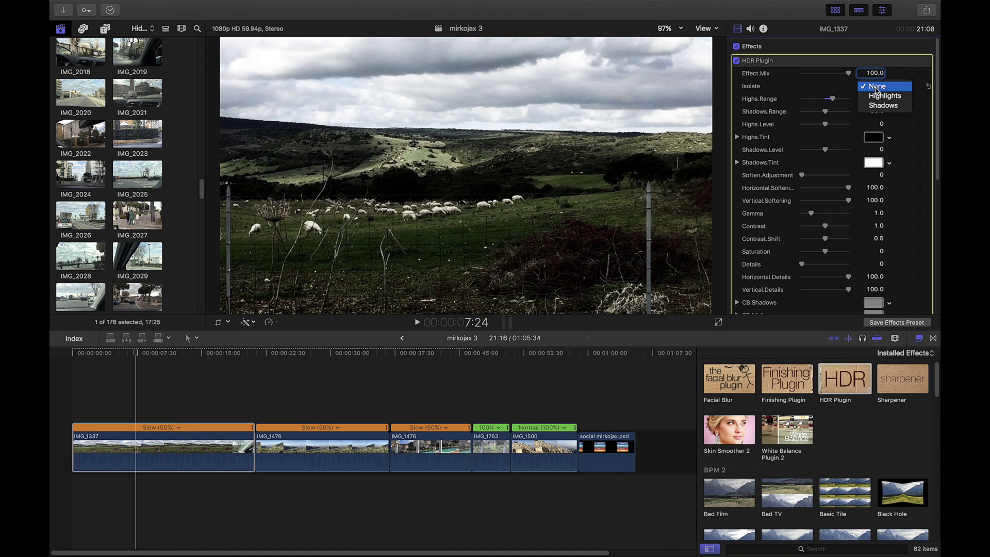
{"action": "left_click", "coordinate": [883, 105]}
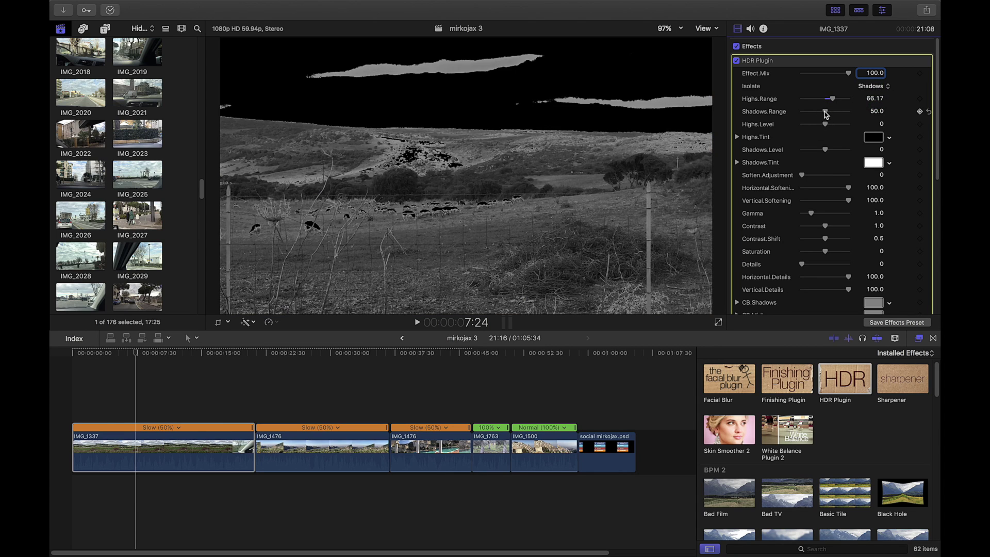
{"action": "left_click_drag", "start_coordinate": [825, 111], "coordinate": [819, 112]}
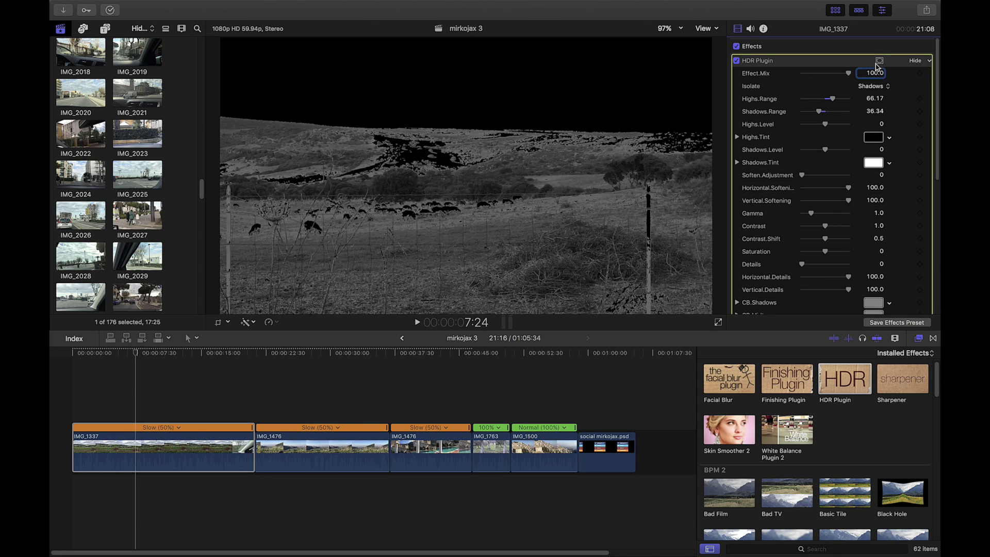
{"action": "left_click", "coordinate": [875, 86]}
Set Highs Level -50.4, Shadows Level 29.47, Saturation 22.61 and Details 18.59.
{"action": "key", "text": "Return"}
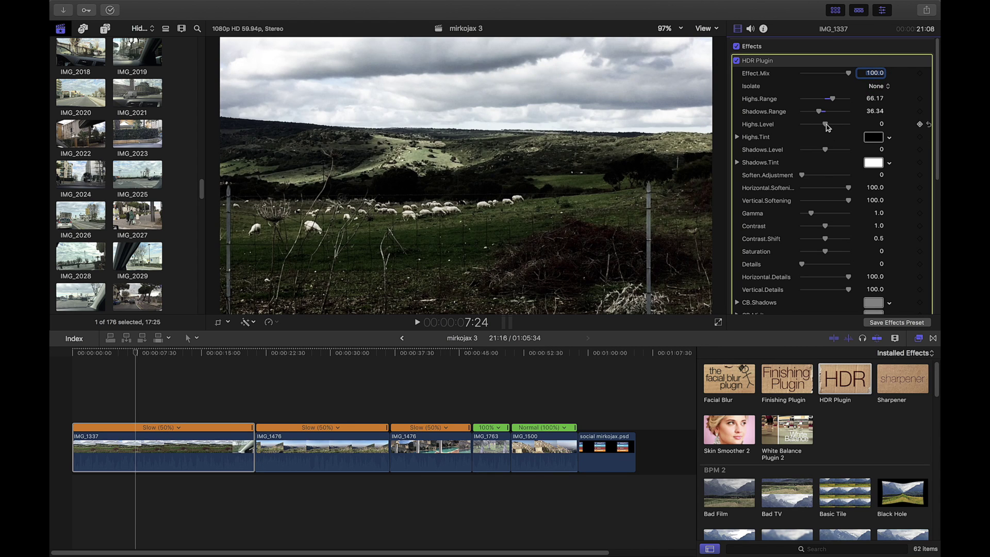
{"action": "left_click_drag", "start_coordinate": [826, 125], "coordinate": [815, 124]}
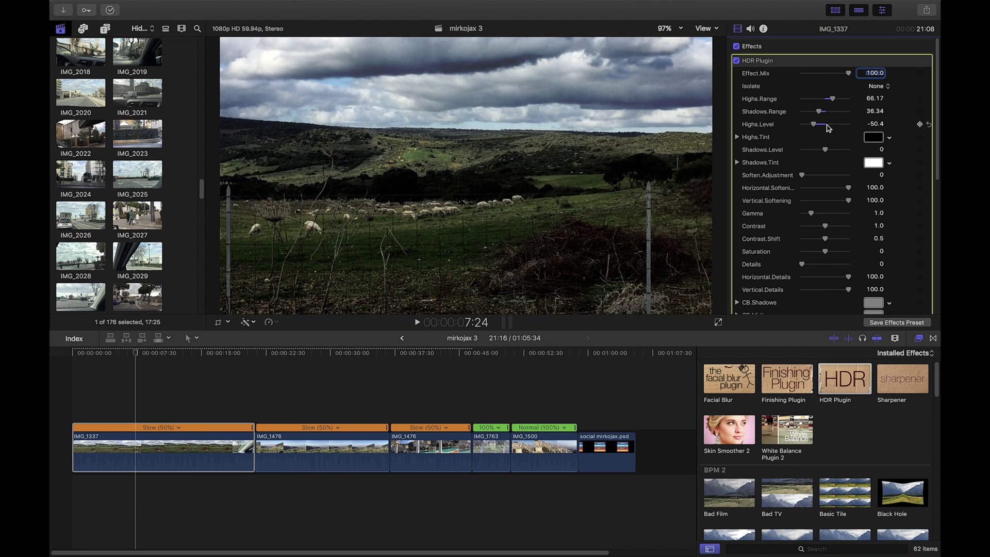
{"action": "left_click_drag", "start_coordinate": [827, 152], "coordinate": [834, 153]}
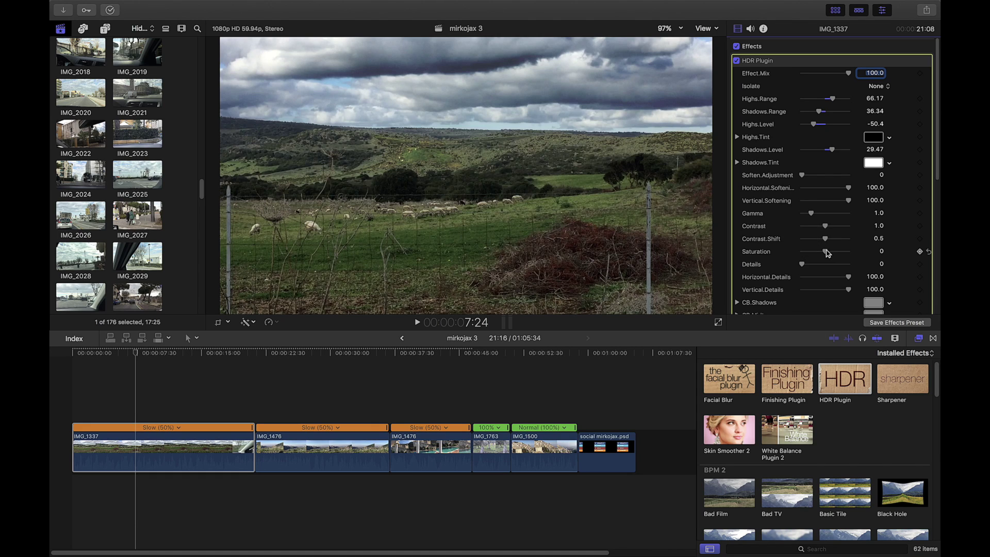
{"action": "left_click_drag", "start_coordinate": [825, 252], "coordinate": [830, 252]}
{"action": "scroll", "coordinate": [834, 249], "scroll_direction": "down", "scroll_amount": 2}
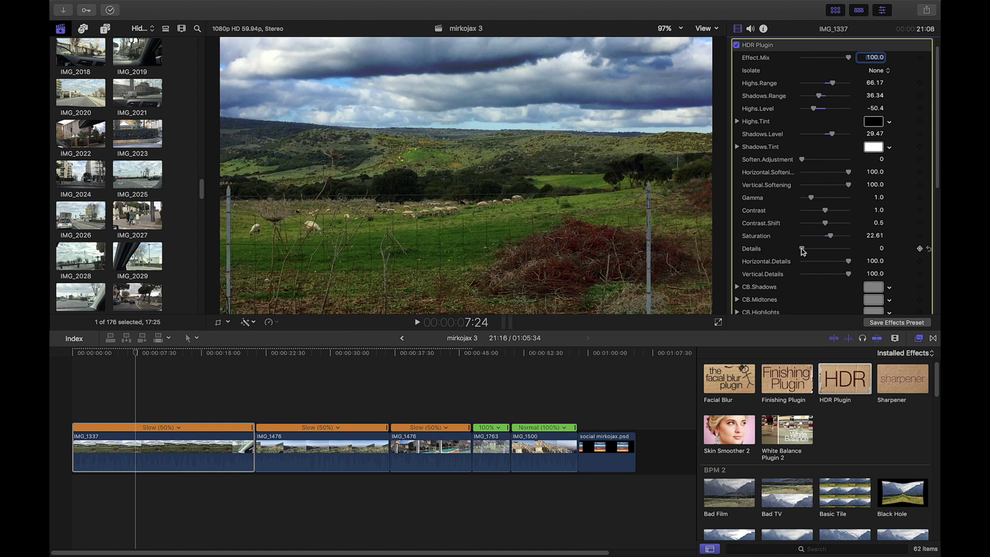
{"action": "mouse_move", "coordinate": [801, 248]}
{"action": "left_mouse_down"}
{"action": "mouse_move", "coordinate": [831, 253]}
{"action": "mouse_move", "coordinate": [811, 253]}
{"action": "left_mouse_up"}
Play back the graded IMG_1337 clip from near its start.
{"action": "left_click", "coordinate": [84, 401]}
{"action": "key", "text": "space"}
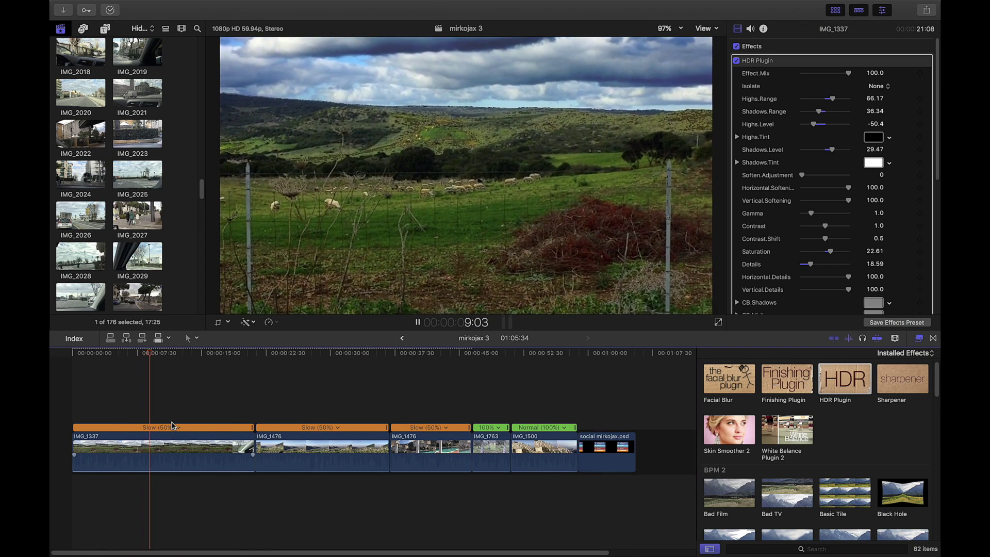
{"action": "key", "text": "space"}
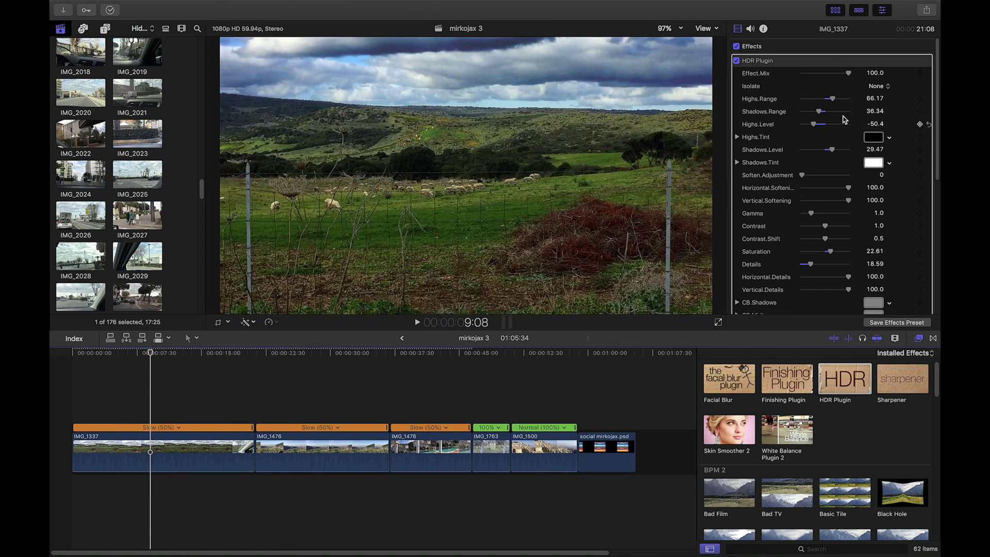
Lower the HDR Plugin Effect Mix to 75.95, leaving Soften Adjustment at 0.
{"action": "left_click_drag", "start_coordinate": [848, 73], "coordinate": [838, 74]}
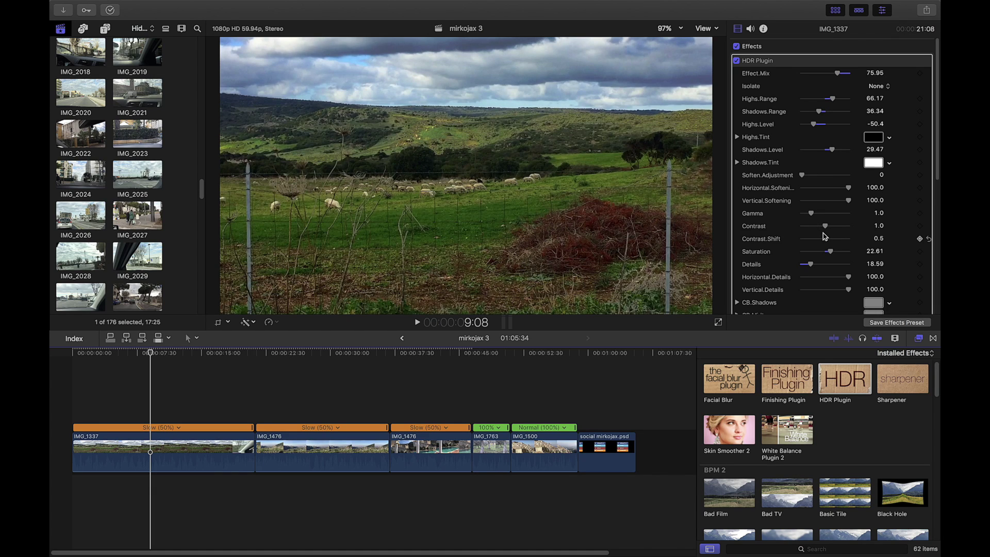
{"action": "scroll", "coordinate": [824, 237], "scroll_direction": "down", "scroll_amount": 2}
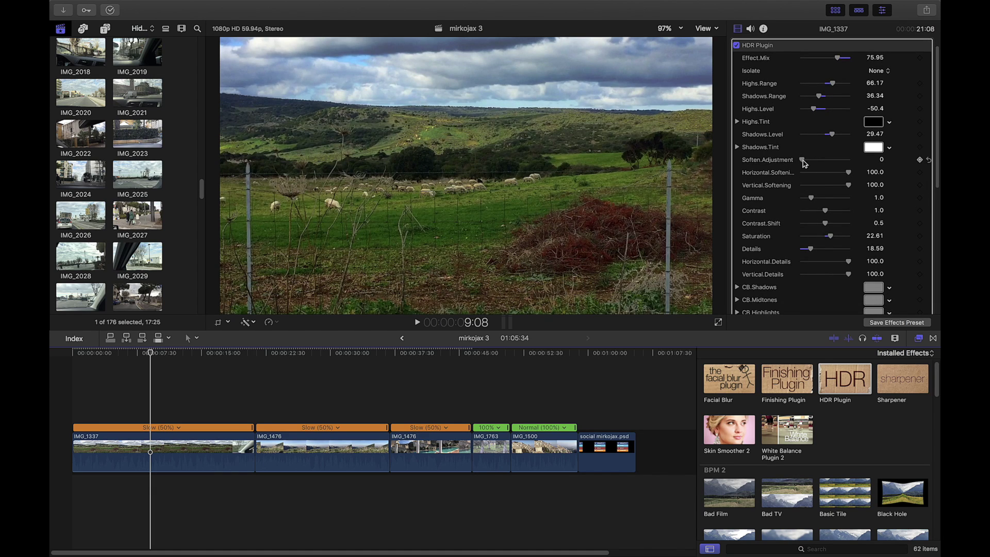
{"action": "mouse_move", "coordinate": [804, 163]}
{"action": "left_mouse_down"}
{"action": "mouse_move", "coordinate": [815, 162]}
{"action": "mouse_move", "coordinate": [791, 161]}
{"action": "left_mouse_up"}
{"action": "left_click", "coordinate": [665, 28]}
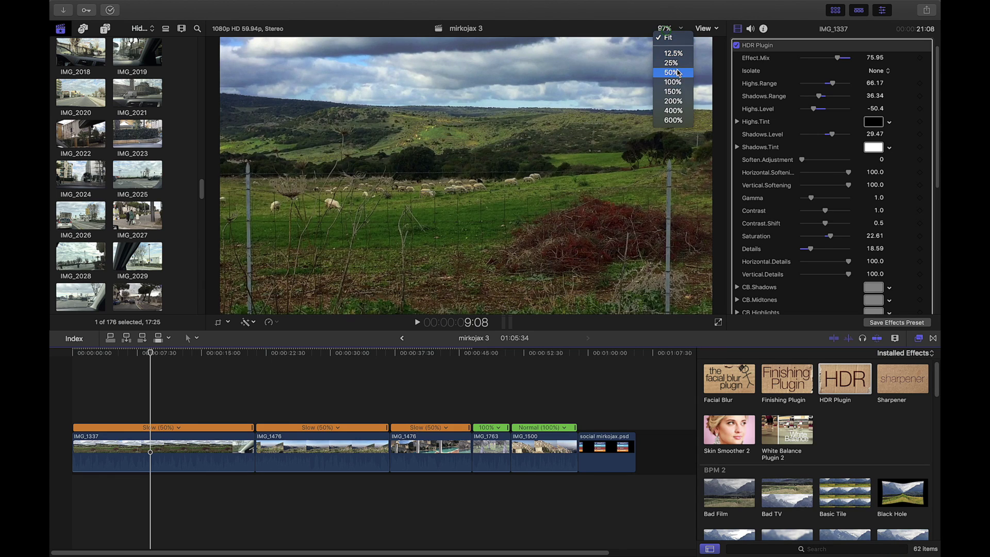
Inspect the sky at 150% zoom and set Soften Adjustment to 28.47, then fit the view.
{"action": "left_click", "coordinate": [673, 91]}
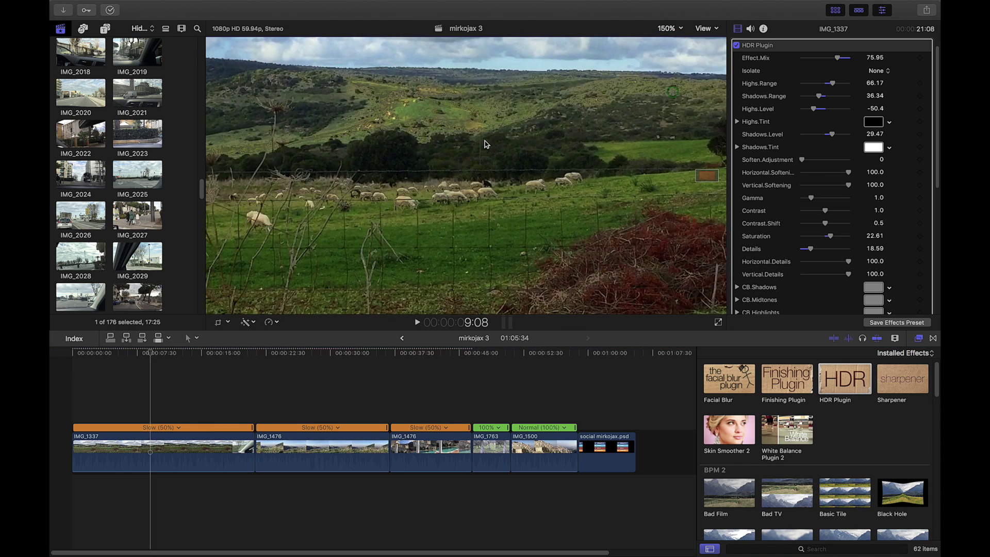
{"action": "left_click_drag", "start_coordinate": [704, 176], "coordinate": [700, 169]}
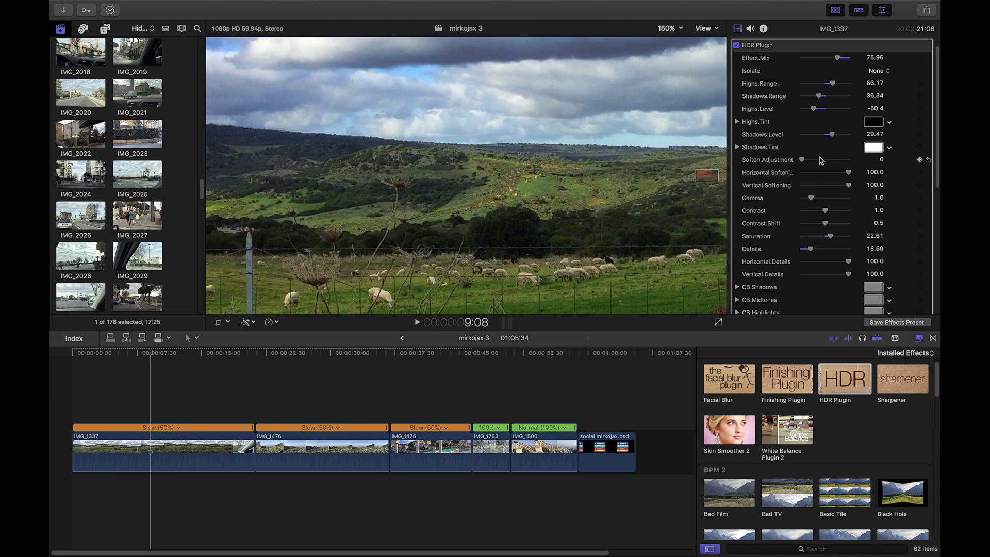
{"action": "left_click_drag", "start_coordinate": [802, 163], "coordinate": [804, 164]}
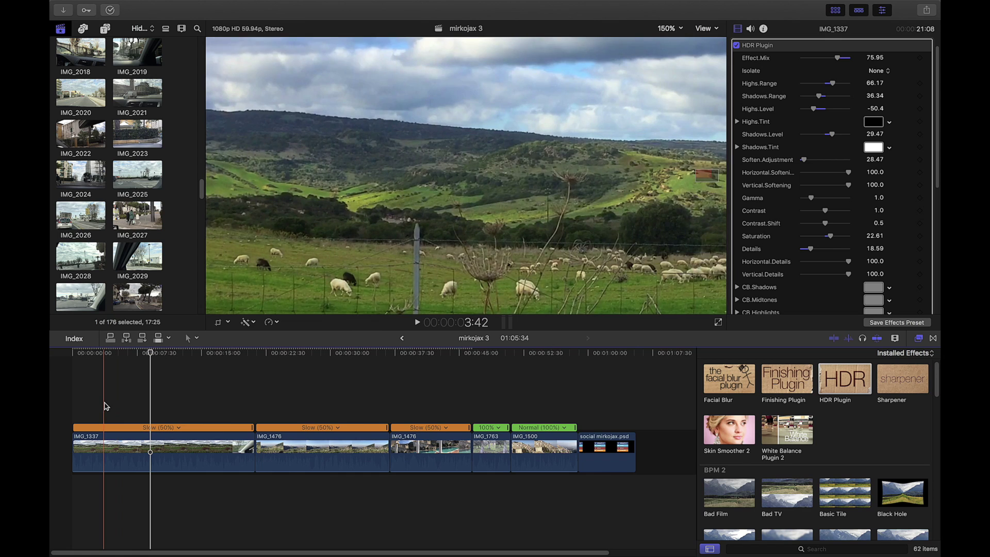
{"action": "left_click", "coordinate": [105, 406]}
{"action": "key", "text": "space"}
{"action": "key", "text": "space"}
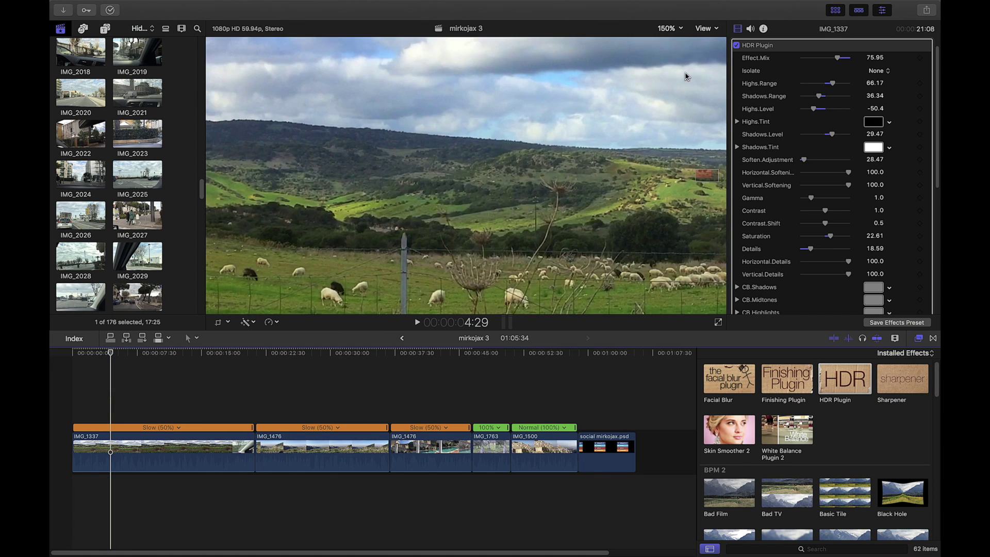
{"action": "left_click", "coordinate": [671, 32]}
{"action": "left_click", "coordinate": [670, 39]}
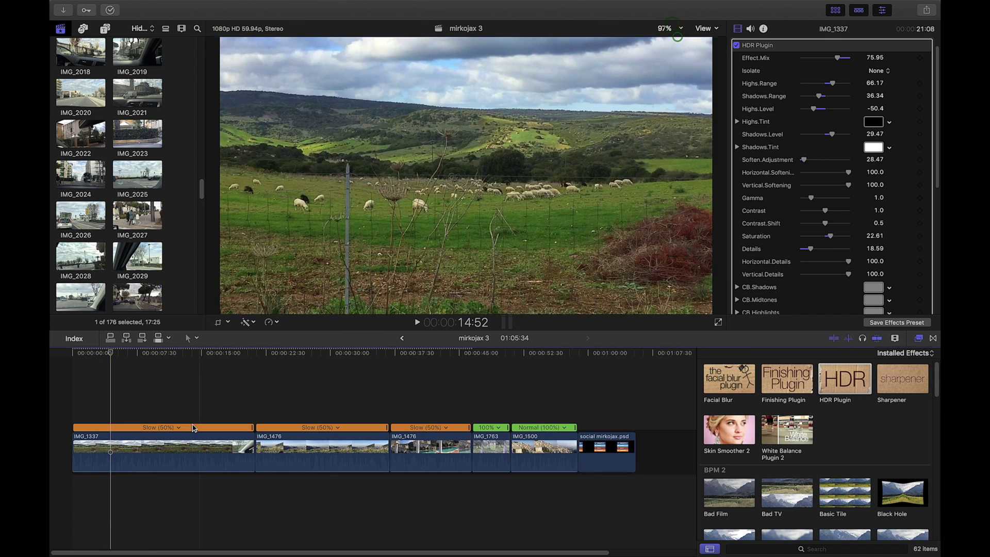
{"action": "left_click", "coordinate": [101, 407]}
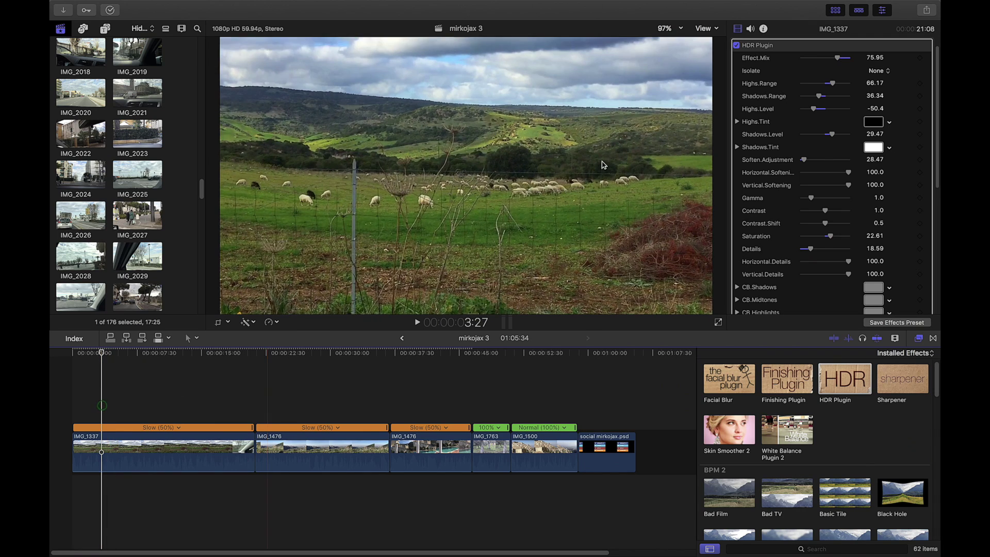
Compare IMG_1337 with the HDR Plugin off and on, then play the graded clip.
{"action": "left_click", "coordinate": [736, 45]}
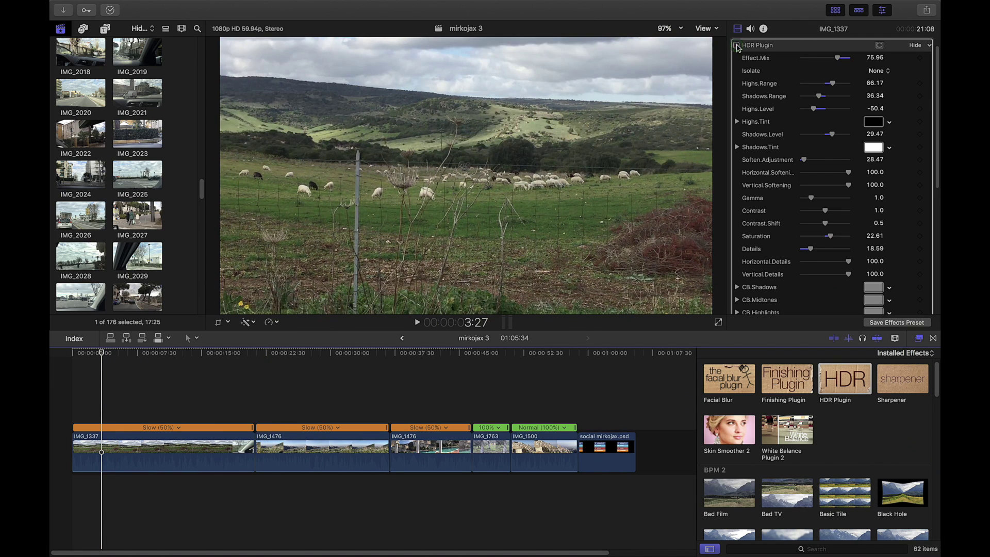
{"action": "left_click", "coordinate": [737, 45]}
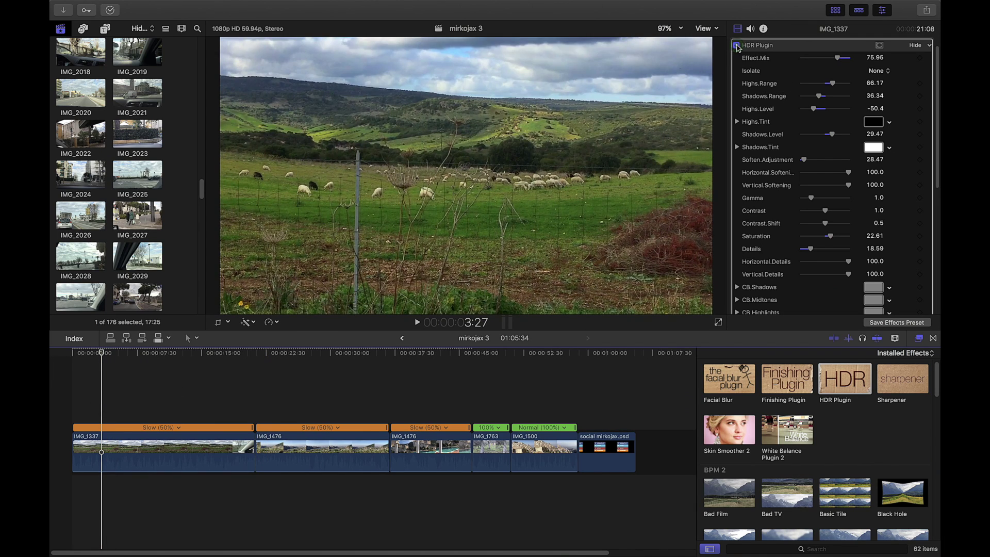
{"action": "left_click", "coordinate": [736, 46]}
{"action": "left_click", "coordinate": [737, 46]}
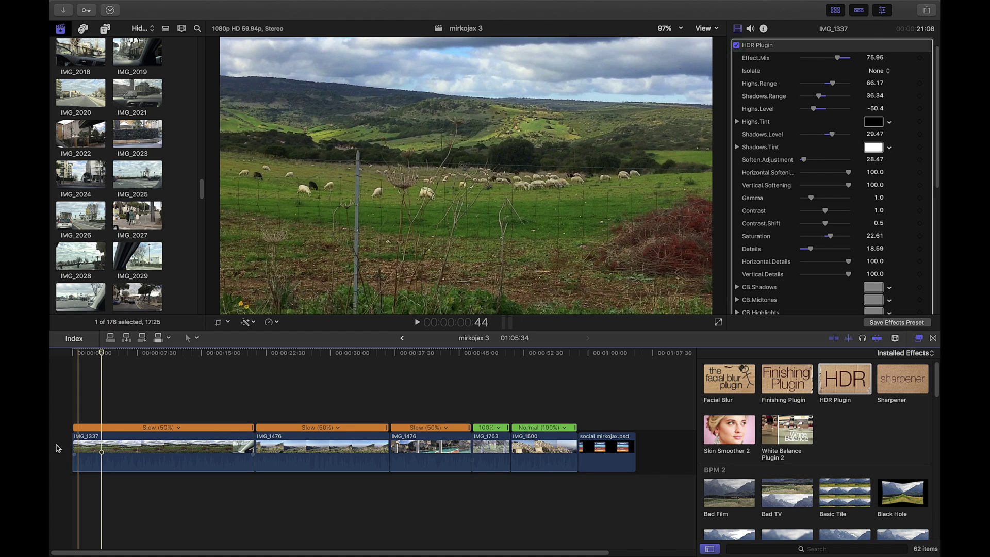
{"action": "left_click", "coordinate": [110, 409]}
{"action": "key", "text": "space"}
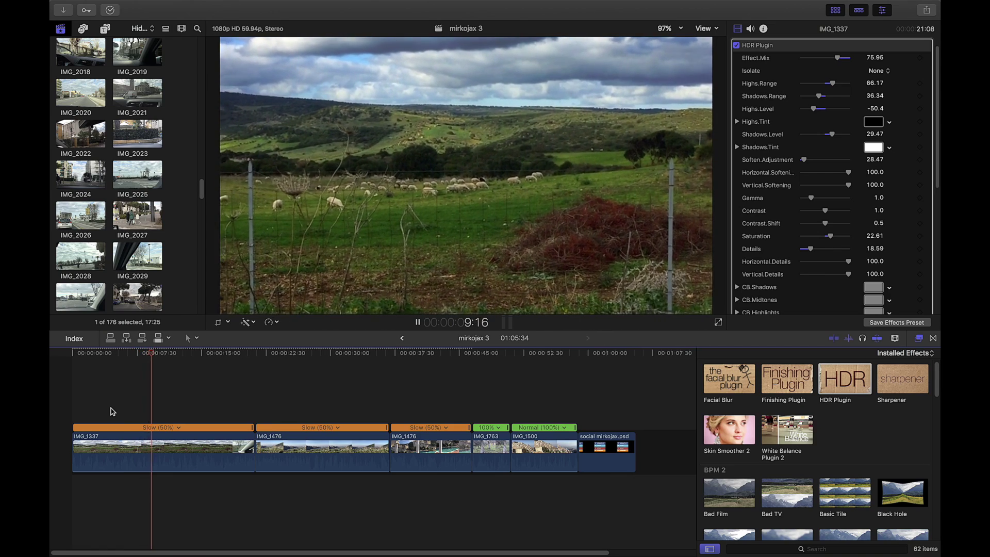
{"action": "left_click", "coordinate": [102, 438]}
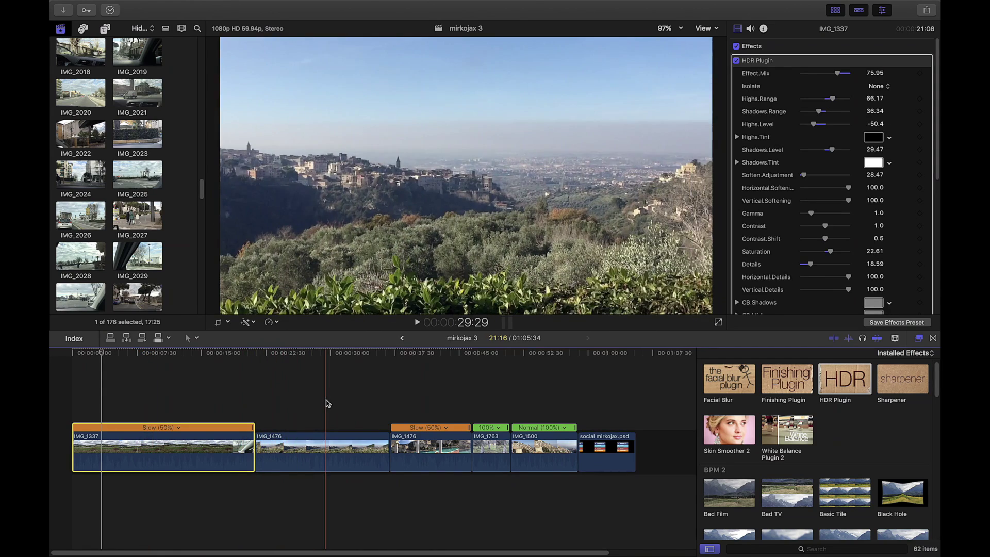
Apply the HDR Plugin at default settings to the hillside town clip IMG_1476.
{"action": "left_click", "coordinate": [297, 448]}
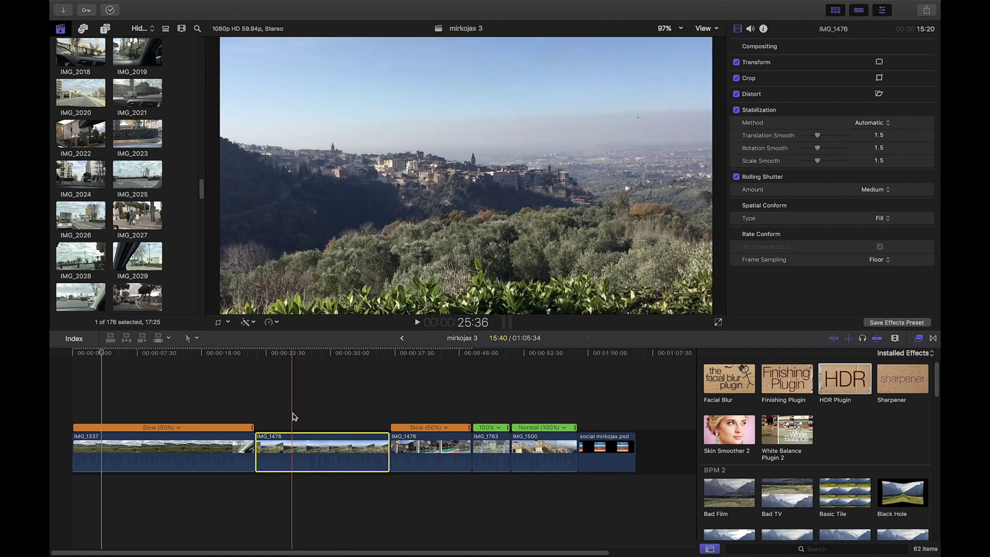
{"action": "left_click", "coordinate": [287, 422]}
{"action": "left_click", "coordinate": [287, 449]}
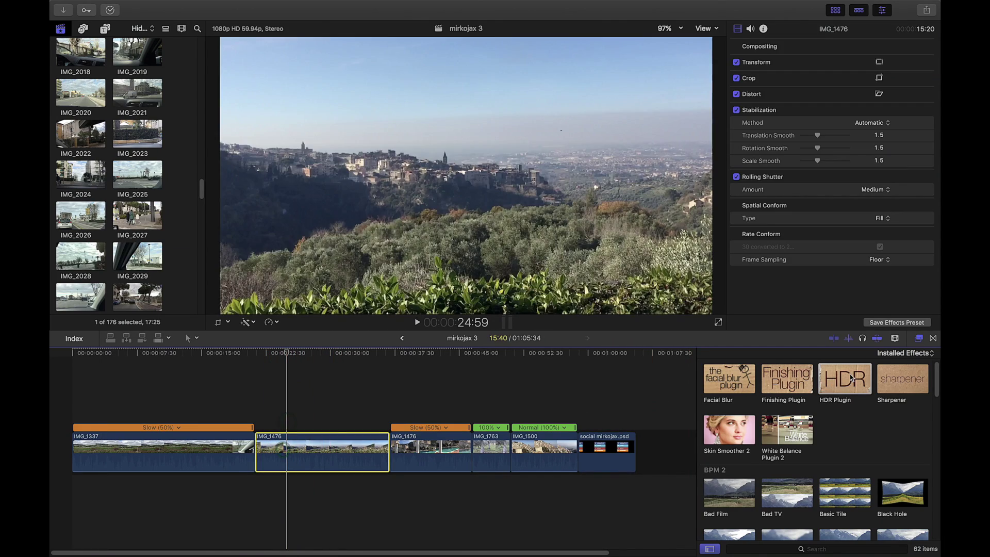
{"action": "left_click_drag", "start_coordinate": [850, 378], "coordinate": [305, 441]}
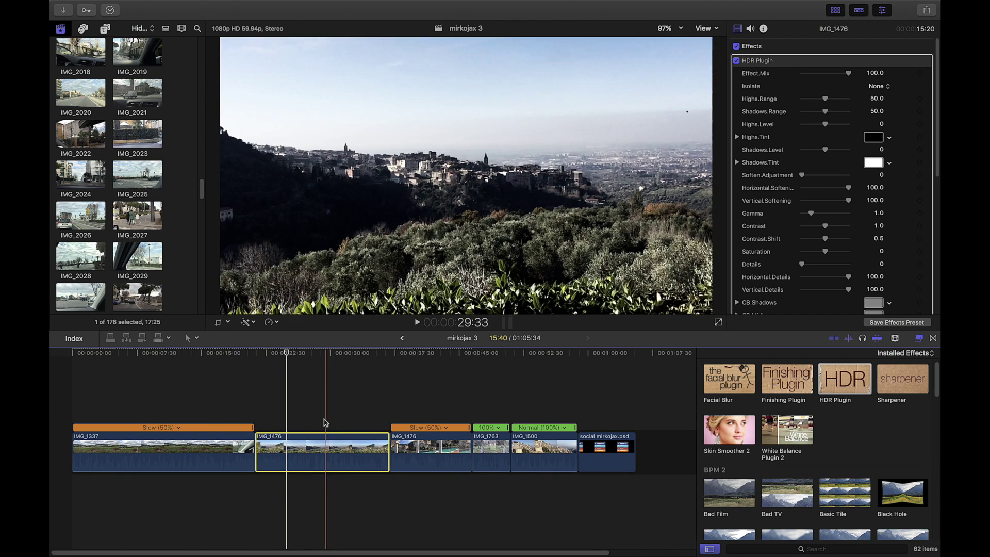
{"action": "left_click", "coordinate": [291, 427]}
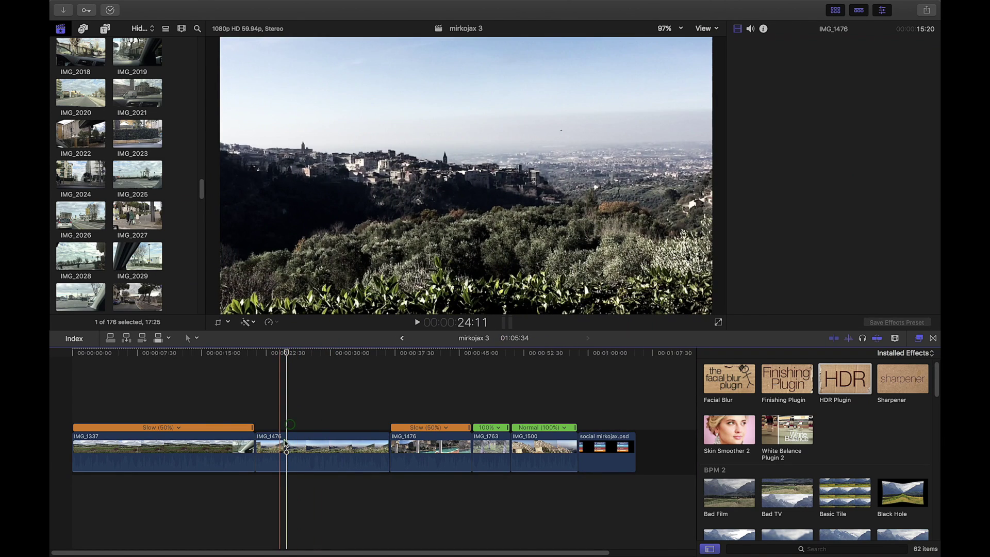
Fine-tune IMG_1476's highlights and shadows ranges while viewing each isolated mask.
{"action": "left_click", "coordinate": [289, 444]}
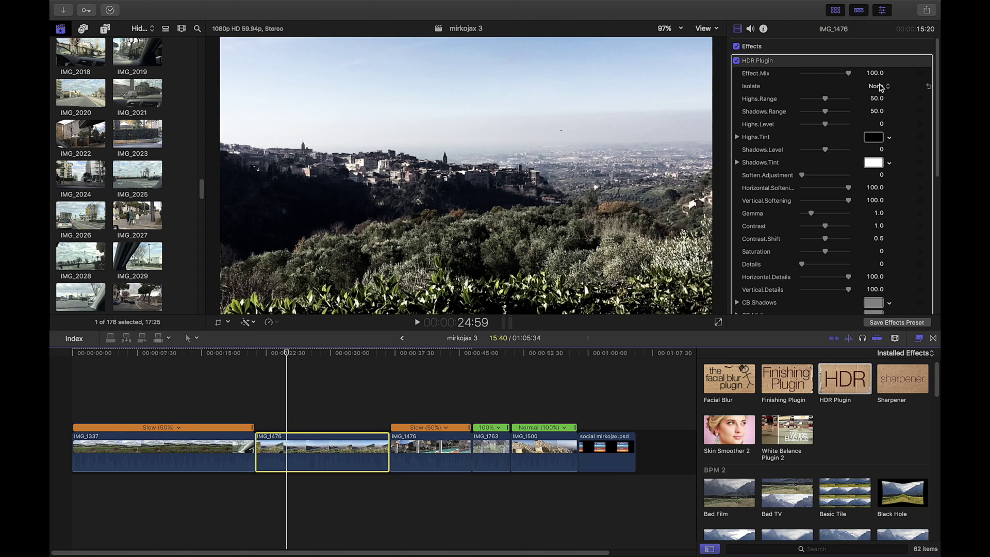
{"action": "left_click", "coordinate": [881, 87]}
{"action": "left_click", "coordinate": [879, 96]}
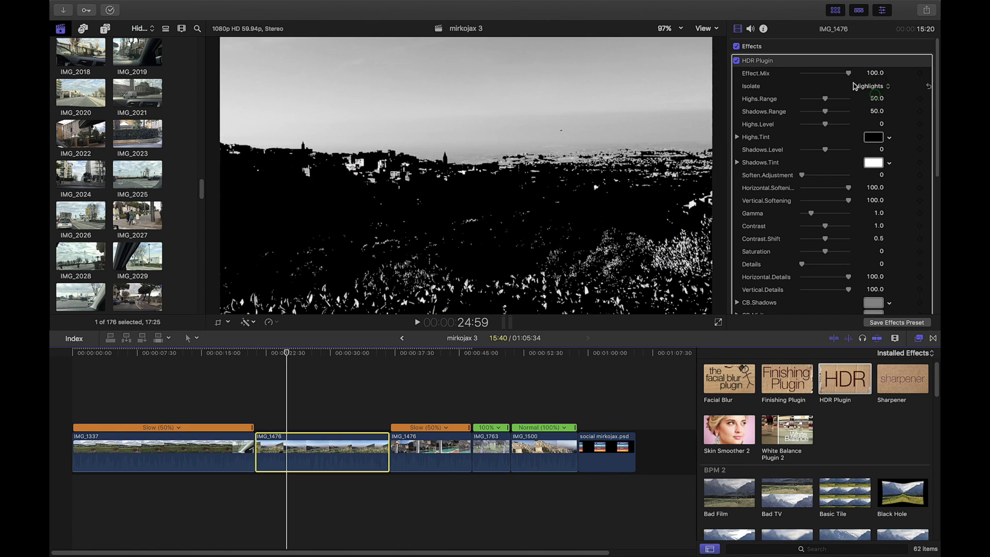
{"action": "left_click_drag", "start_coordinate": [826, 100], "coordinate": [826, 102]}
{"action": "left_click", "coordinate": [883, 86]}
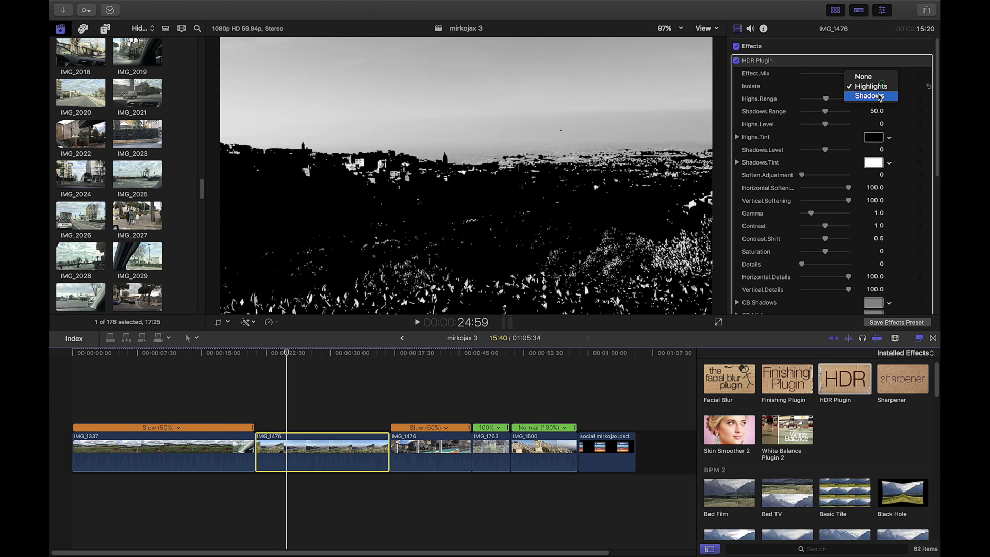
{"action": "left_click", "coordinate": [879, 96]}
{"action": "left_click_drag", "start_coordinate": [826, 115], "coordinate": [826, 115]}
{"action": "left_click", "coordinate": [859, 82]}
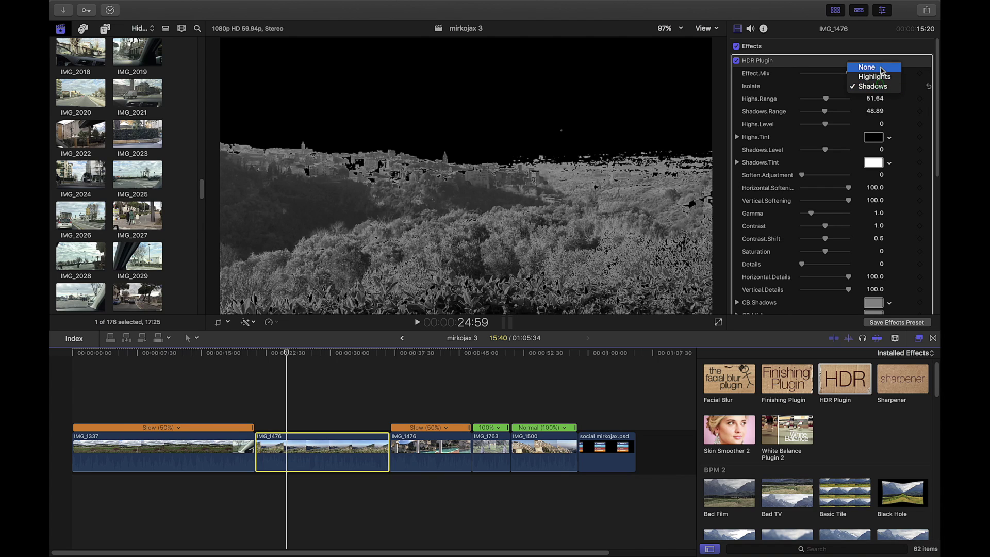
{"action": "left_click", "coordinate": [879, 67]}
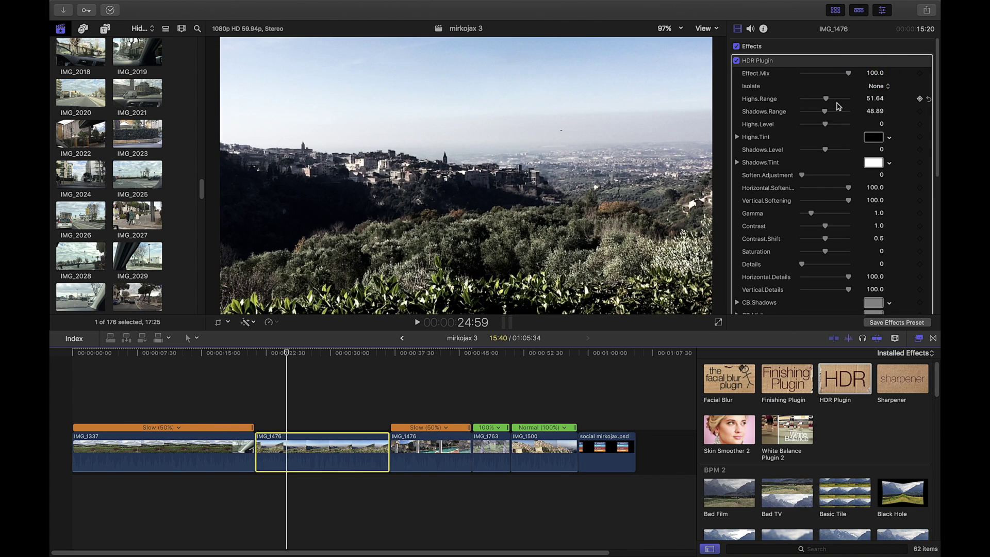
Set Highs Level -31.57, Shadows Level 18.66, slight softening and Saturation 16.64.
{"action": "left_click_drag", "start_coordinate": [825, 125], "coordinate": [818, 124]}
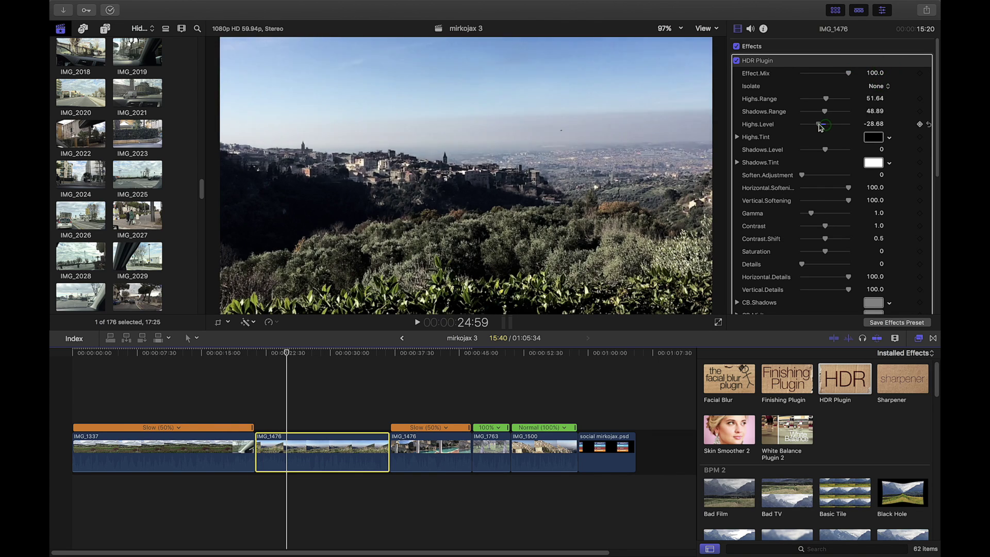
{"action": "left_click_drag", "start_coordinate": [825, 150], "coordinate": [831, 150]}
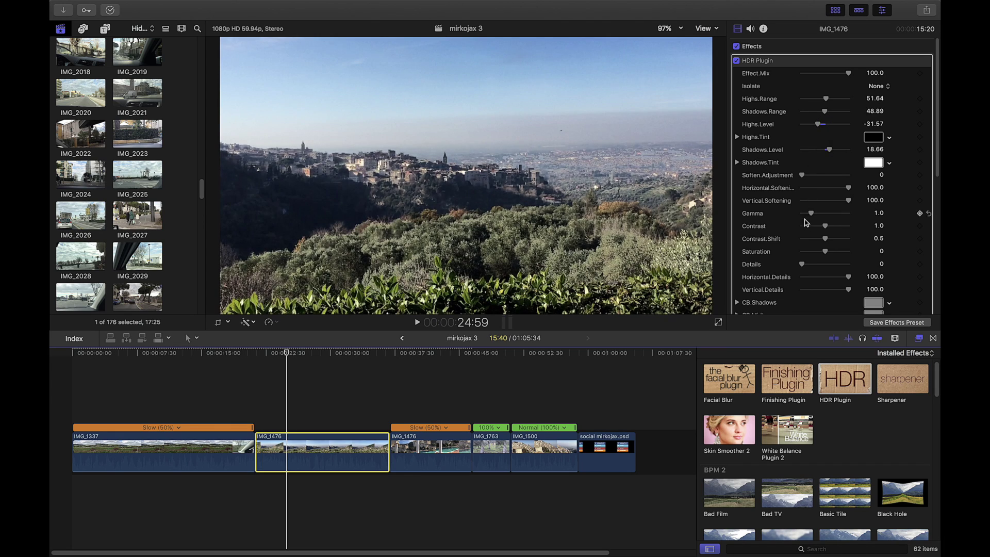
{"action": "left_click_drag", "start_coordinate": [803, 176], "coordinate": [806, 177]}
{"action": "left_click_drag", "start_coordinate": [831, 253], "coordinate": [830, 253]}
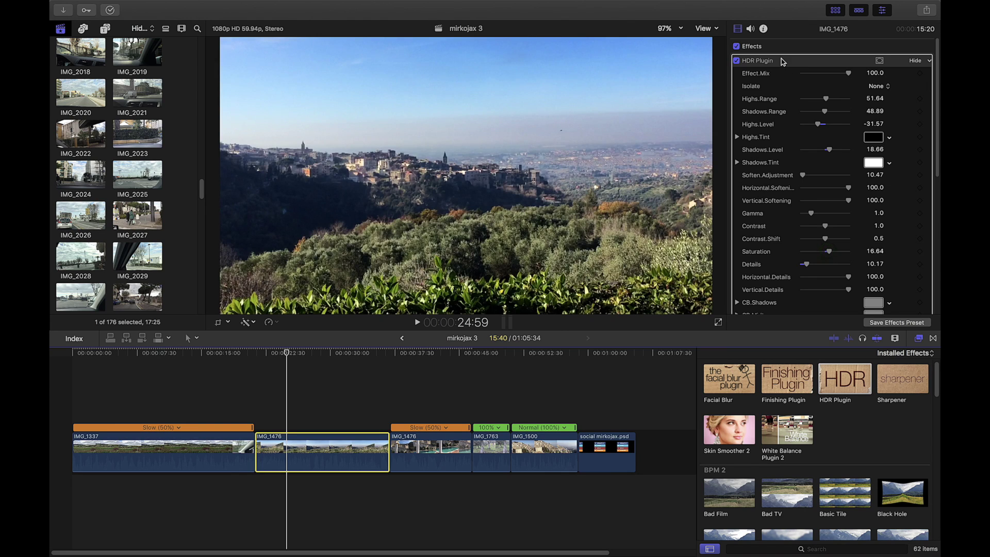
Compare IMG_1476 with the HDR Plugin off and on, then play it back.
{"action": "left_click", "coordinate": [737, 60]}
{"action": "left_click", "coordinate": [736, 60]}
{"action": "left_click", "coordinate": [286, 402]}
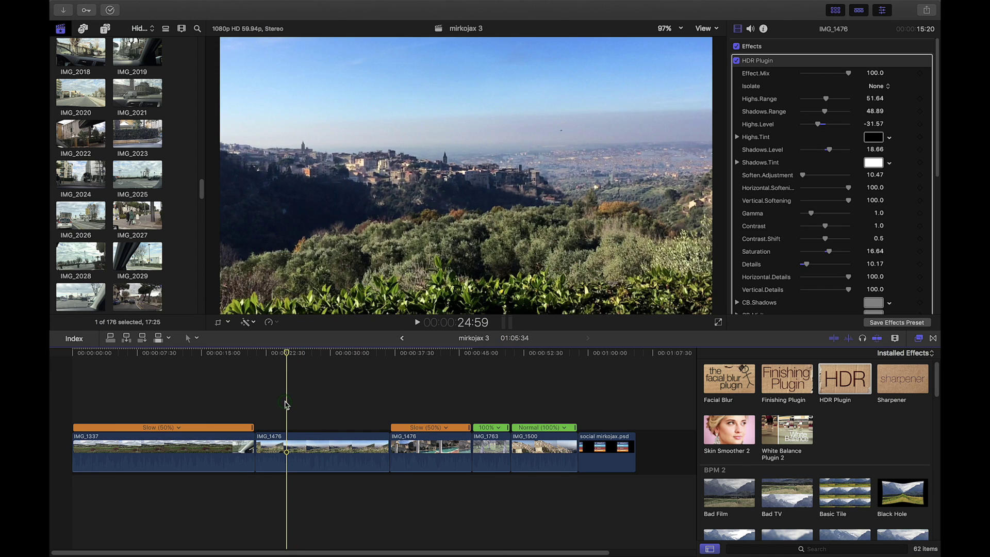
{"action": "key", "text": "space"}
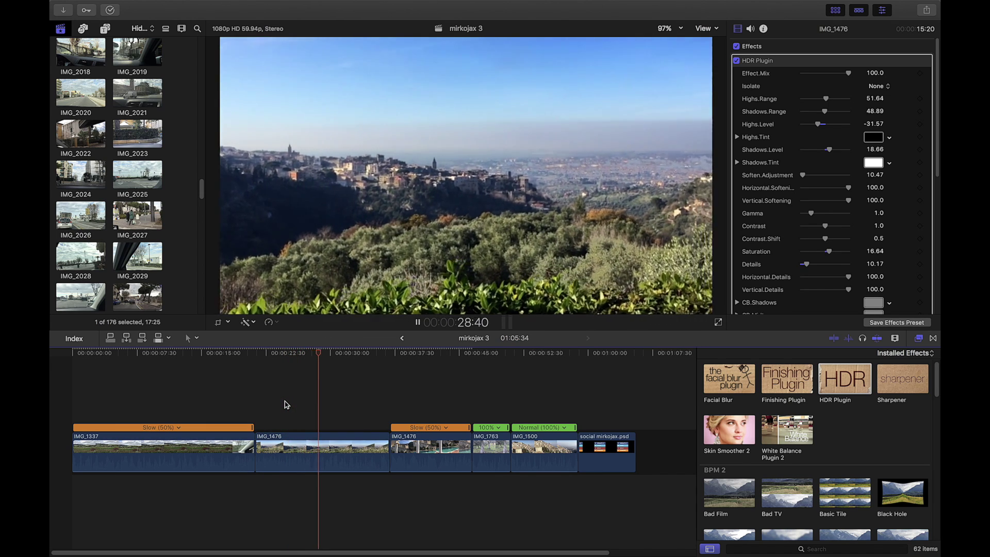
{"action": "key", "text": "space"}
Paste the HDR Plugin attributes from the first IMG_1476 onto the second, hotel clip.
{"action": "left_click", "coordinate": [322, 451]}
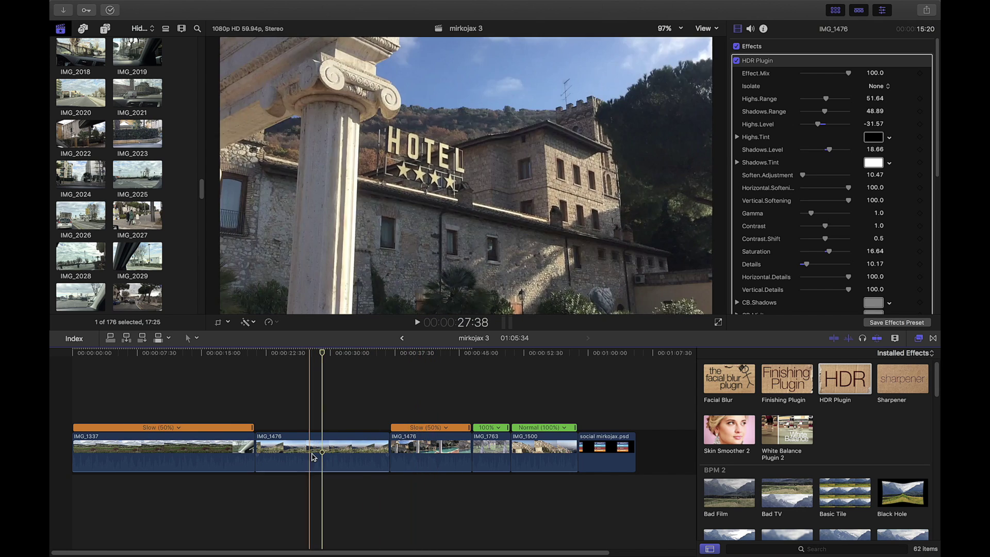
{"action": "left_click", "coordinate": [408, 450]}
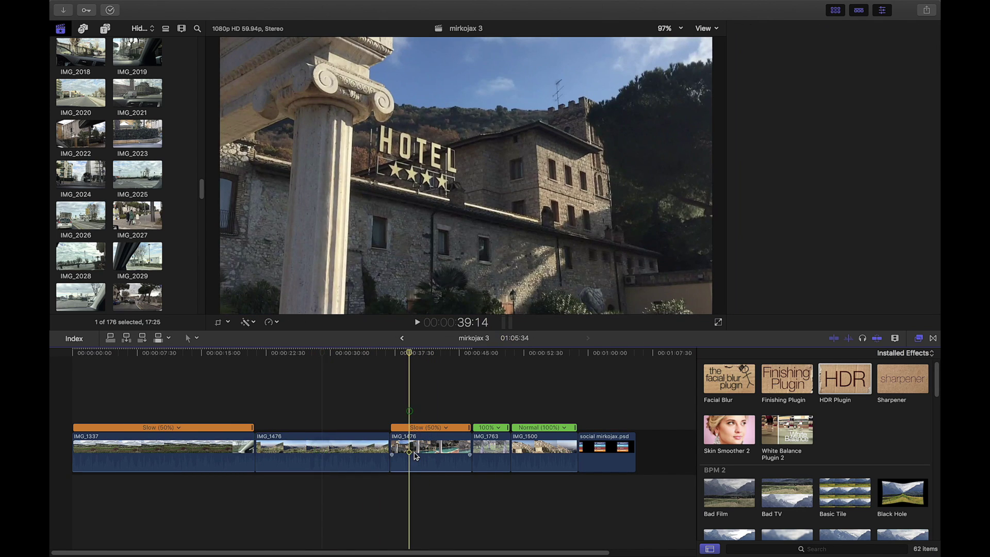
{"action": "key", "text": "shift+super+v"}
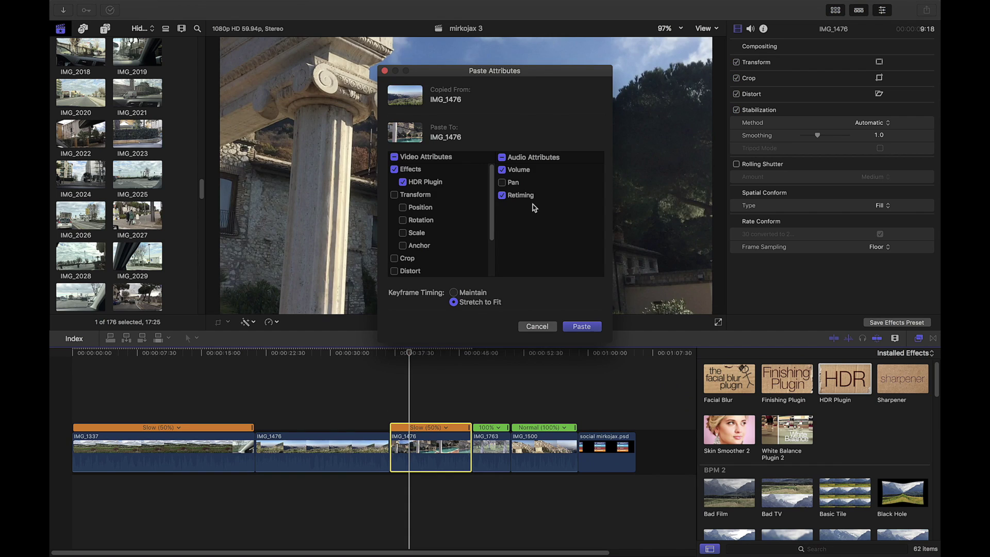
{"action": "left_click", "coordinate": [582, 326]}
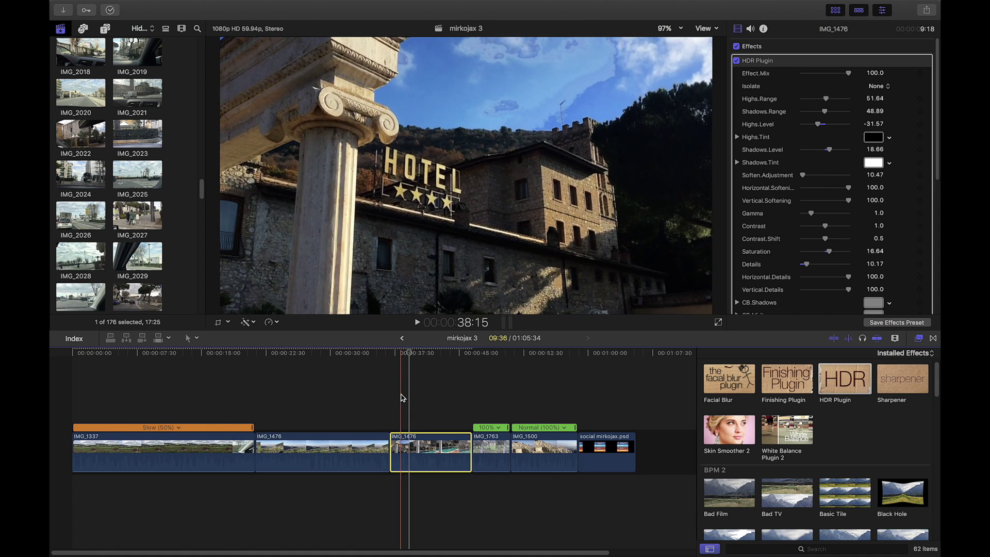
{"action": "left_click", "coordinate": [405, 397]}
Widen the hotel clip's Highs Range to 70.7 while viewing the highlights mask.
{"action": "left_click", "coordinate": [404, 395]}
{"action": "left_click", "coordinate": [400, 437]}
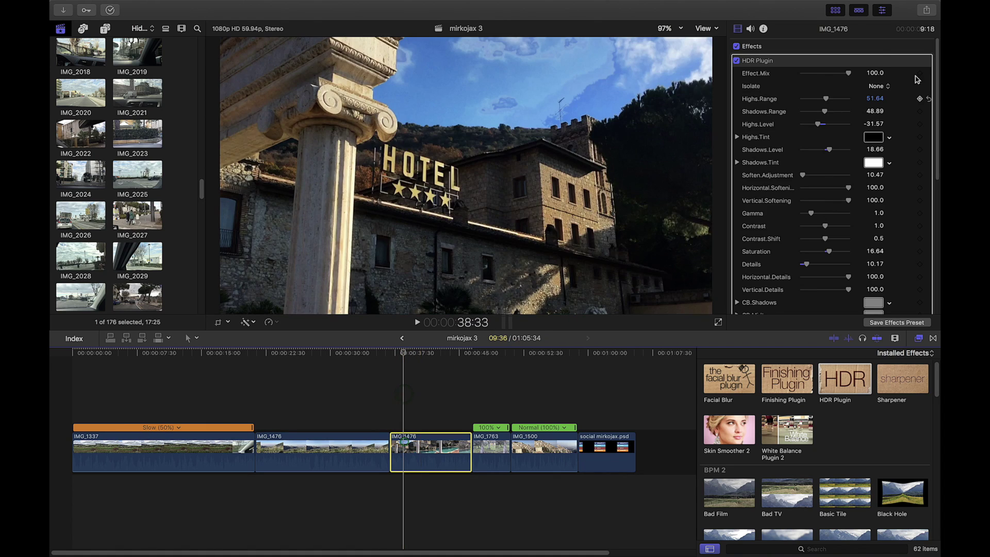
{"action": "left_click", "coordinate": [876, 87]}
{"action": "left_click", "coordinate": [872, 96]}
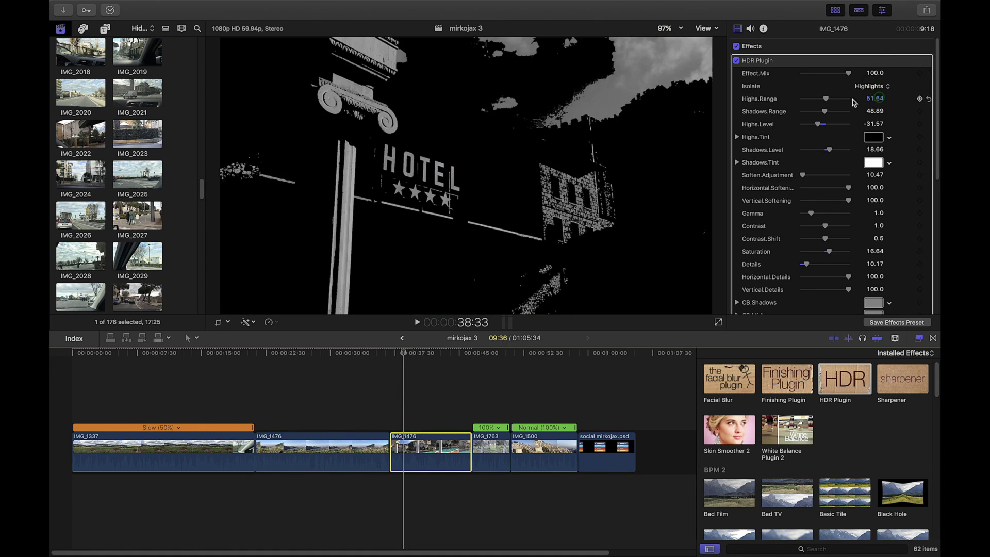
{"action": "left_click_drag", "start_coordinate": [823, 99], "coordinate": [835, 101]}
Raise Highs Level to 9.91 and narrow Shadows Range to 24.9, then set Isolate to None.
{"action": "left_click", "coordinate": [866, 86]}
{"action": "left_click", "coordinate": [870, 97]}
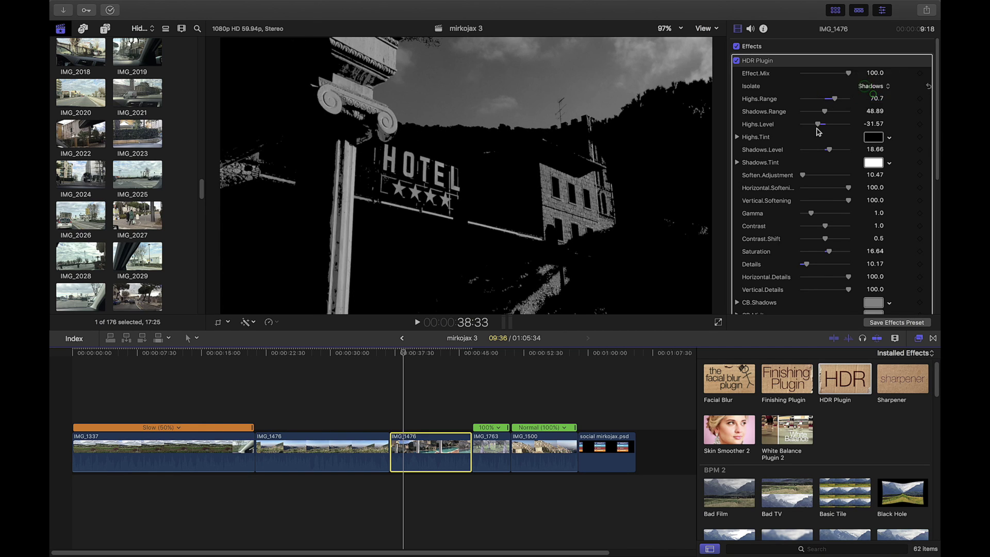
{"action": "left_click_drag", "start_coordinate": [820, 127], "coordinate": [825, 151]}
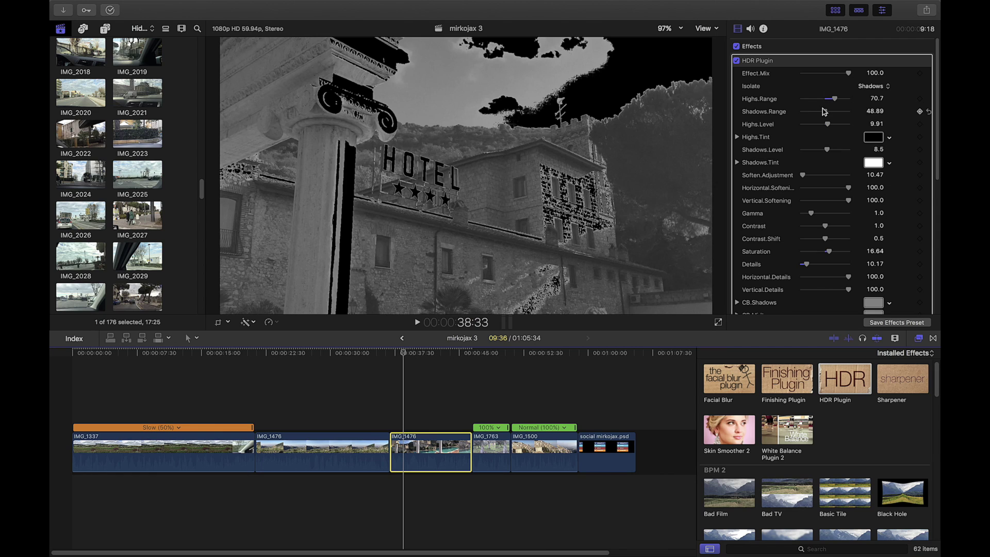
{"action": "left_click_drag", "start_coordinate": [830, 112], "coordinate": [812, 113]}
{"action": "left_click", "coordinate": [873, 86]}
{"action": "left_click", "coordinate": [877, 74]}
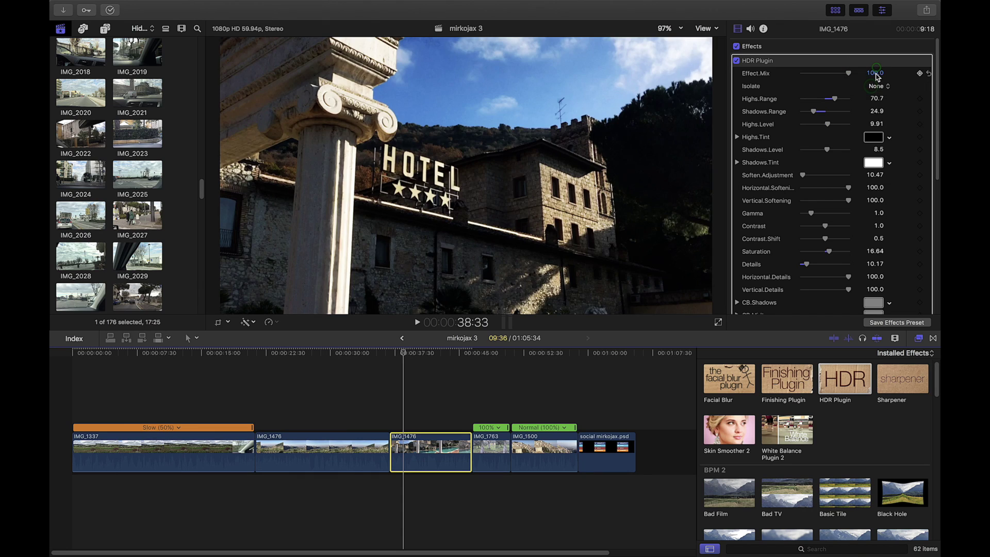
{"action": "left_click", "coordinate": [413, 419]}
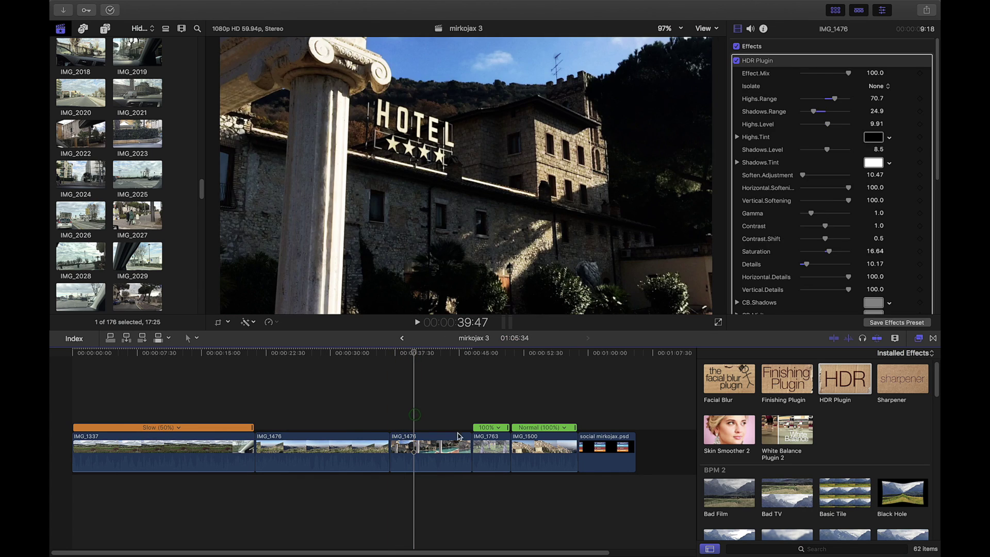
On hotel clip IMG_1476, lift Shadows Level to 29.82 and Soften Adjustment to 35.24, then stop playback.
{"action": "left_click", "coordinate": [415, 450]}
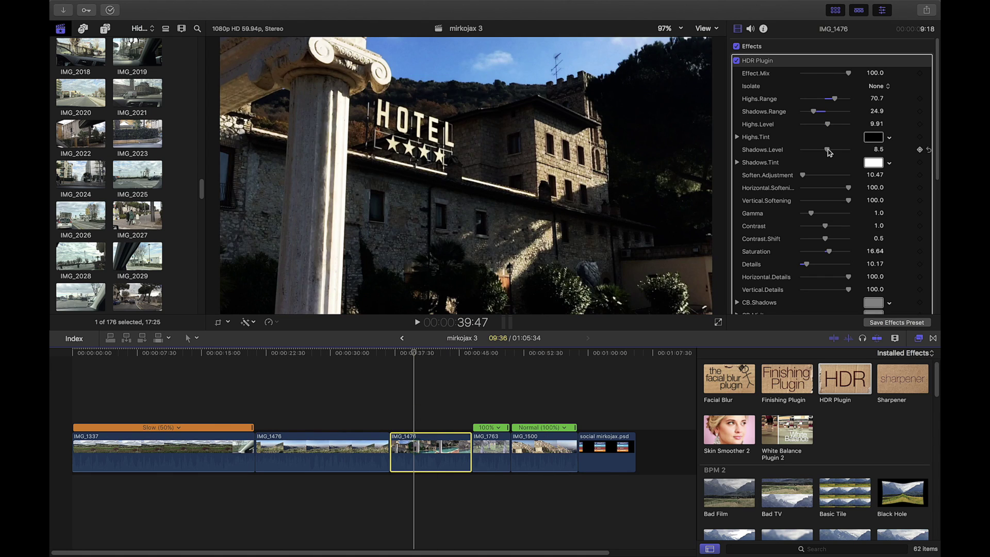
{"action": "left_click_drag", "start_coordinate": [828, 152], "coordinate": [836, 152]}
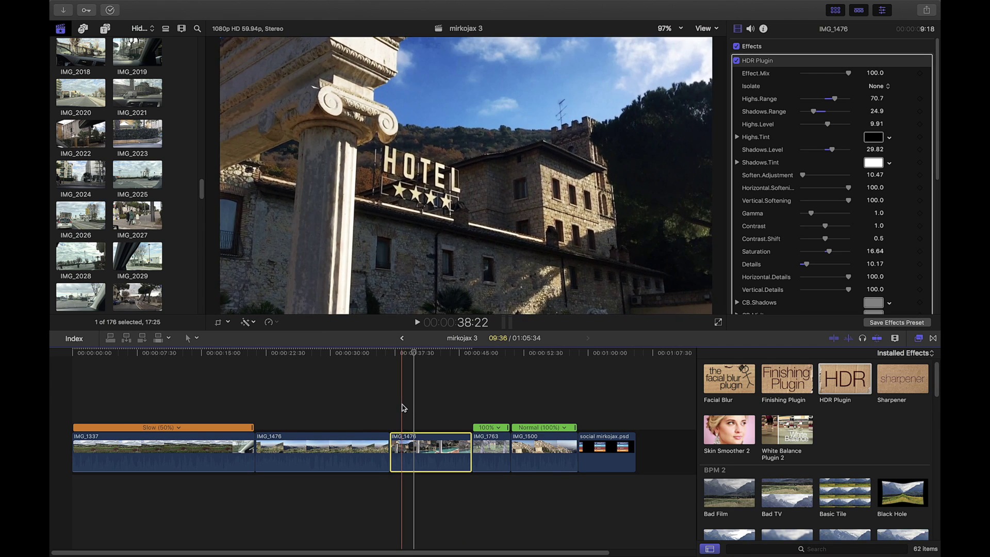
{"action": "left_click", "coordinate": [402, 408]}
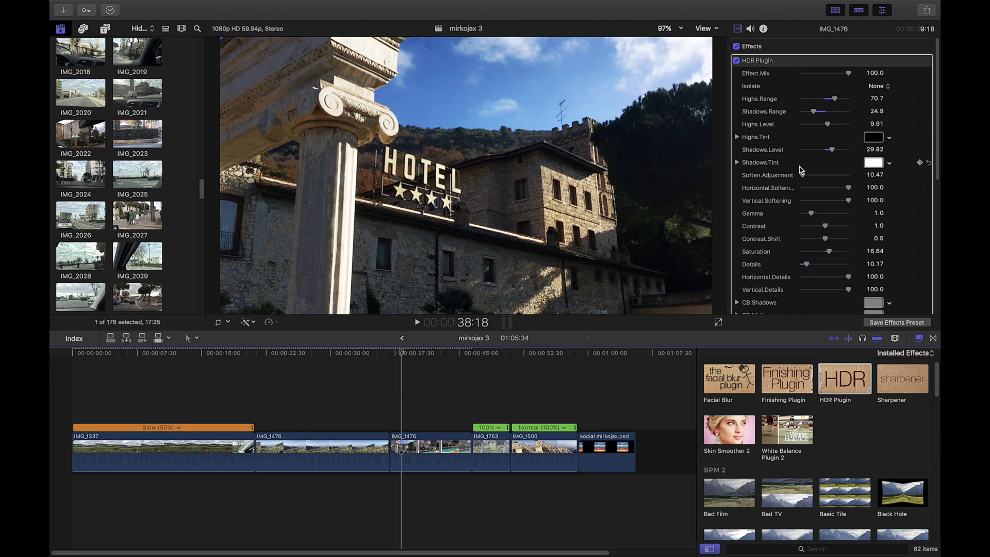
{"action": "left_click_drag", "start_coordinate": [802, 176], "coordinate": [802, 177]}
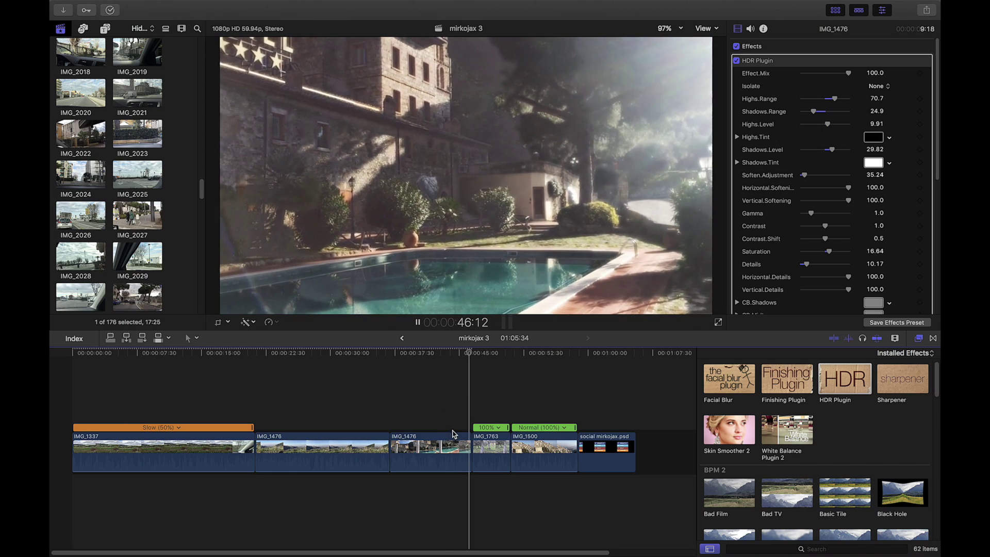
{"action": "key", "text": "space"}
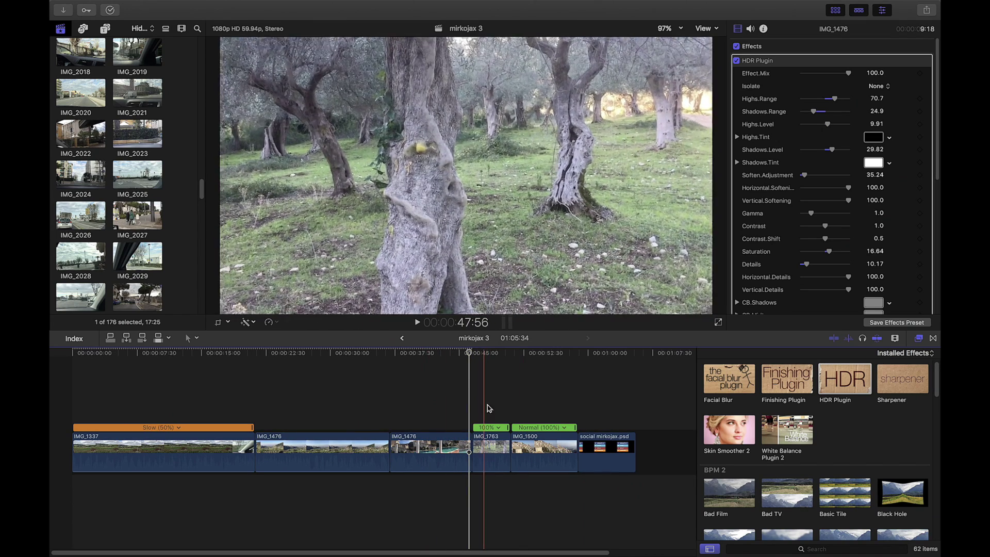
Apply the HDR Plugin from the Effects browser to olive grove clip IMG_1763.
{"action": "left_click", "coordinate": [485, 410]}
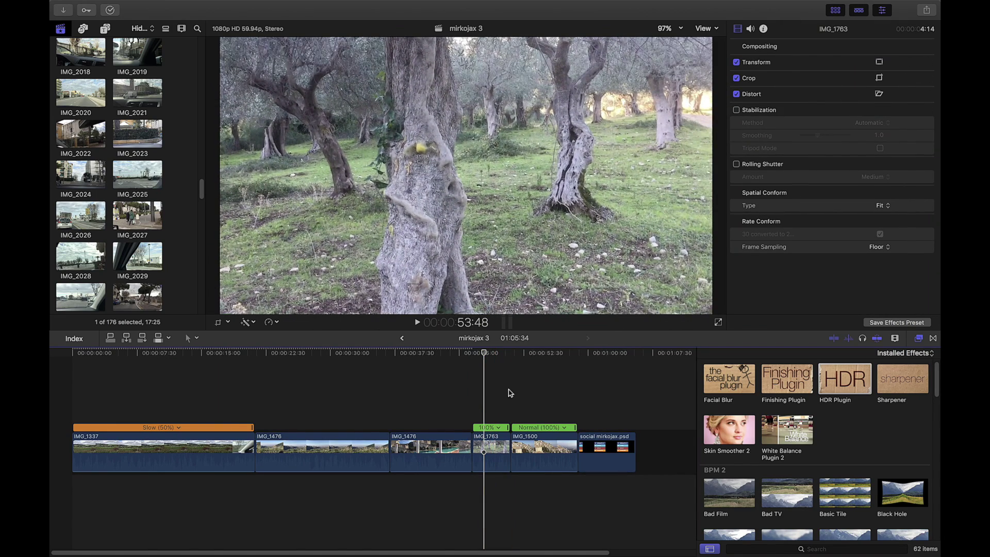
{"action": "left_click", "coordinate": [495, 451]}
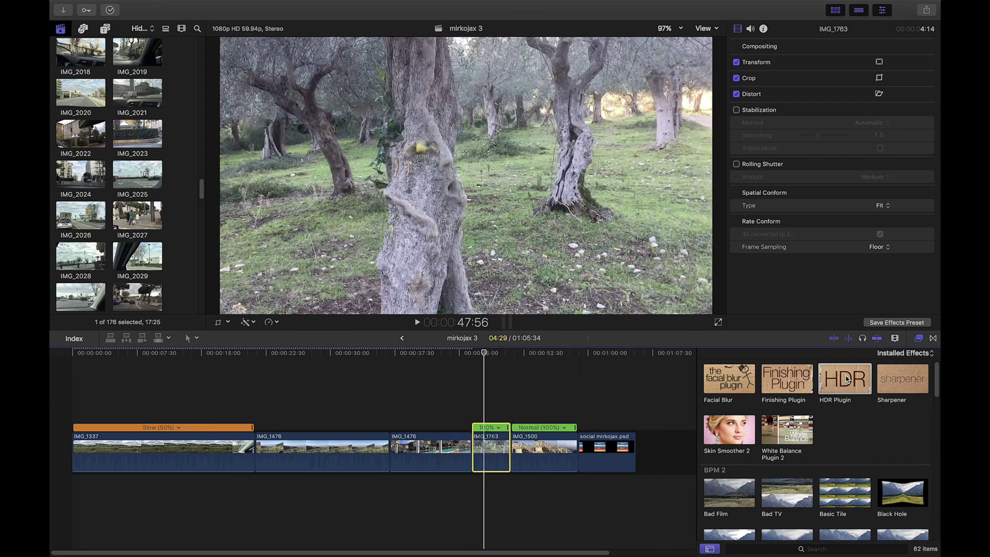
{"action": "left_click_drag", "start_coordinate": [846, 380], "coordinate": [488, 443]}
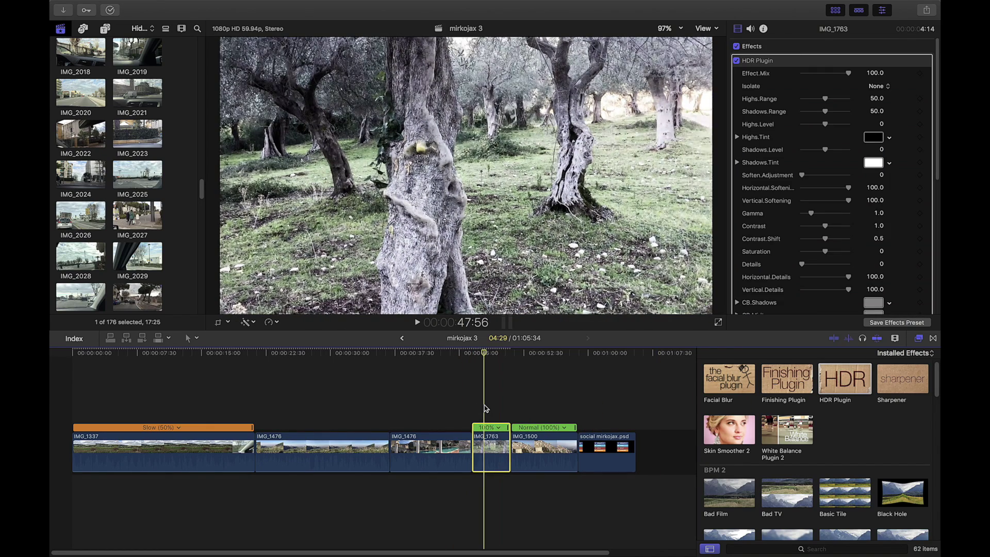
{"action": "left_click", "coordinate": [485, 409]}
{"action": "left_click", "coordinate": [486, 443]}
Keep Isolate at None, lower Highs Level to -26.3 and Shadows Level to -40.53, then play back.
{"action": "left_click", "coordinate": [871, 86]}
{"action": "left_click", "coordinate": [819, 81]}
{"action": "left_click_drag", "start_coordinate": [825, 124], "coordinate": [849, 75]}
{"action": "left_click", "coordinate": [483, 419]}
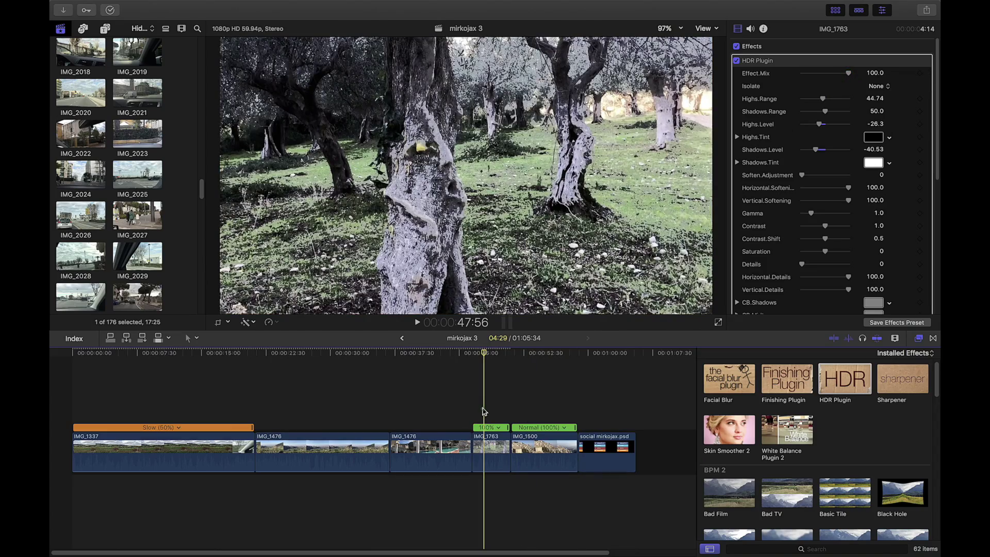
{"action": "key", "text": "space"}
{"action": "key", "text": "space"}
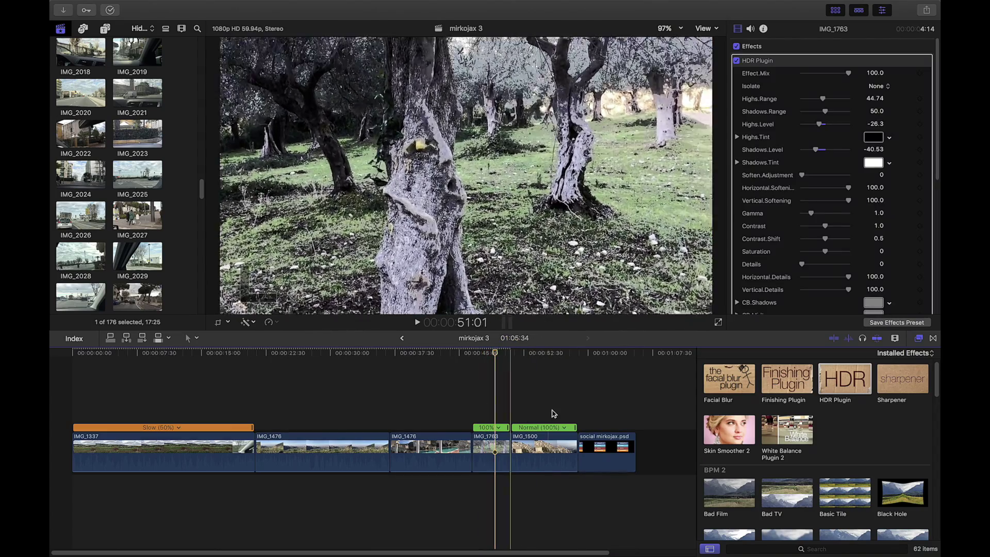
{"action": "left_click", "coordinate": [524, 451]}
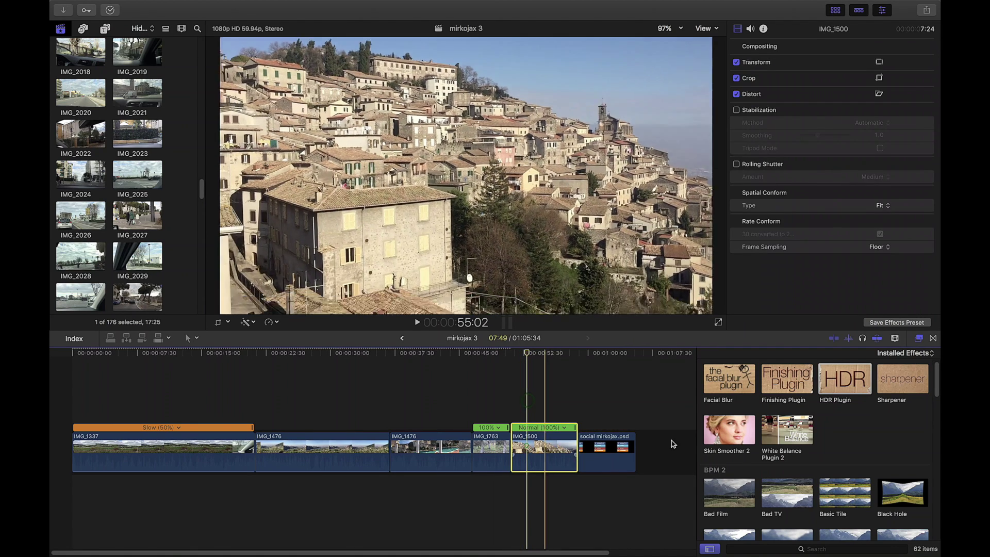
Apply the HDR Plugin to IMG_1500 and, isolating Highlights, widen Highs Range to 66.6.
{"action": "left_click_drag", "start_coordinate": [845, 379], "coordinate": [546, 457]}
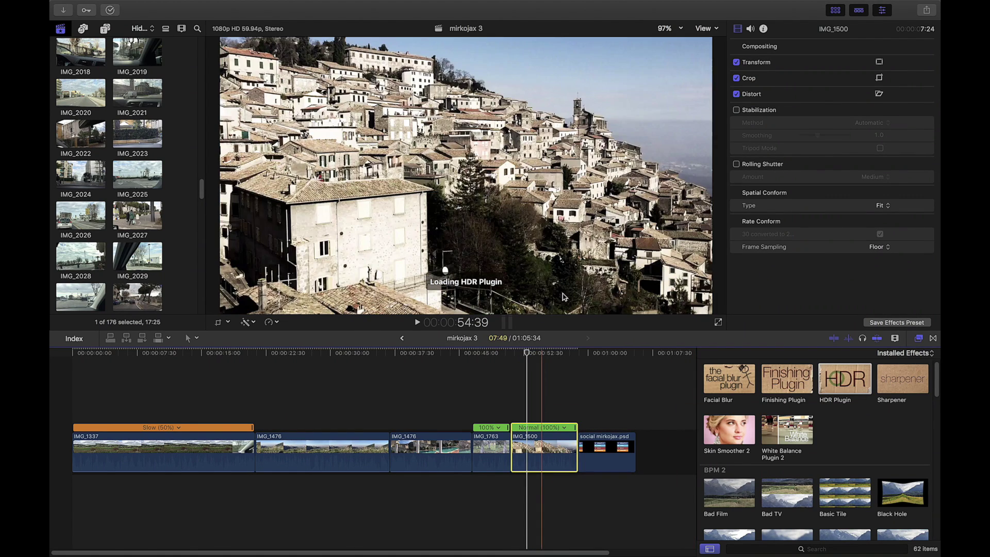
{"action": "left_click", "coordinate": [528, 460]}
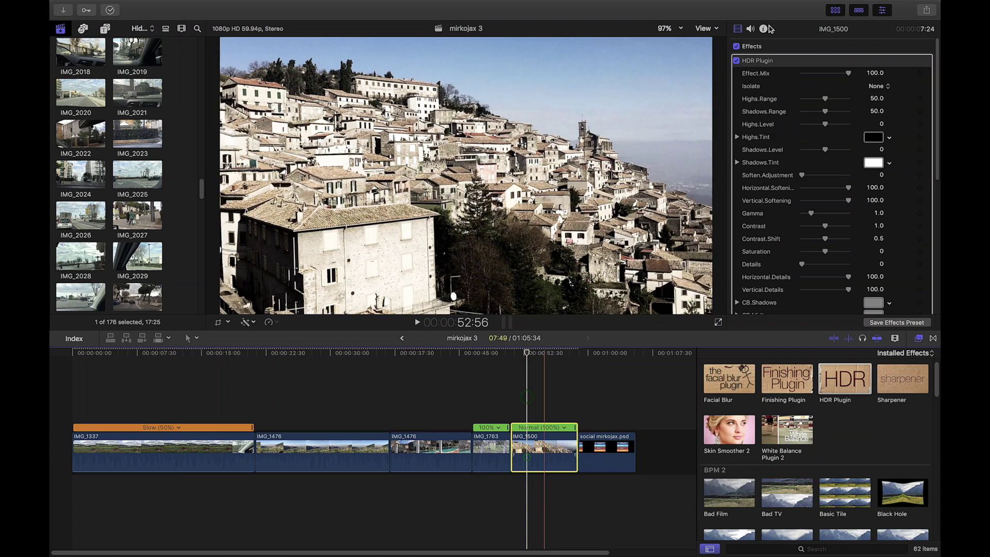
{"action": "left_click", "coordinate": [876, 86]}
{"action": "left_click", "coordinate": [859, 97]}
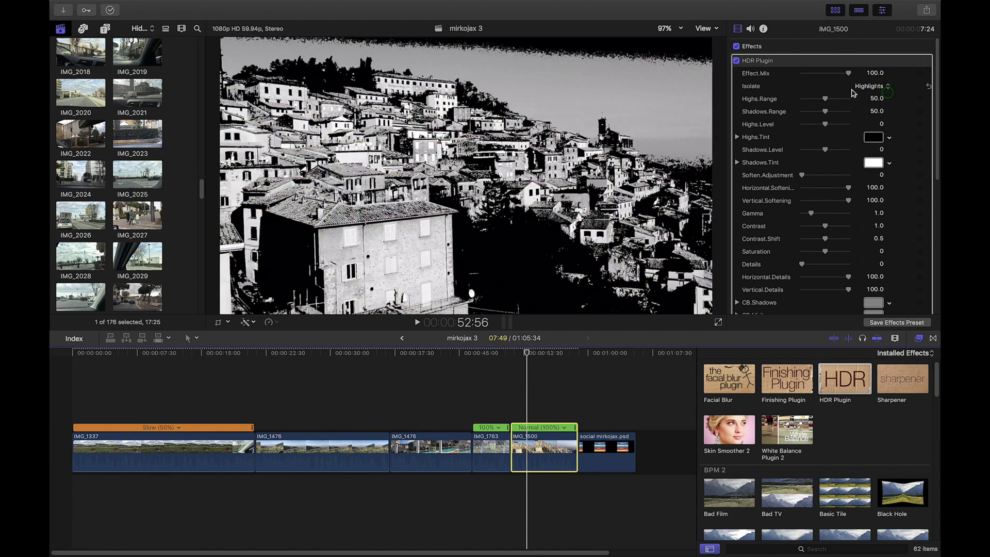
{"action": "left_click_drag", "start_coordinate": [830, 102], "coordinate": [836, 102]}
Isolate Shadows to widen Shadows Range to 65.5, then set Isolate back to None.
{"action": "left_click", "coordinate": [876, 87]}
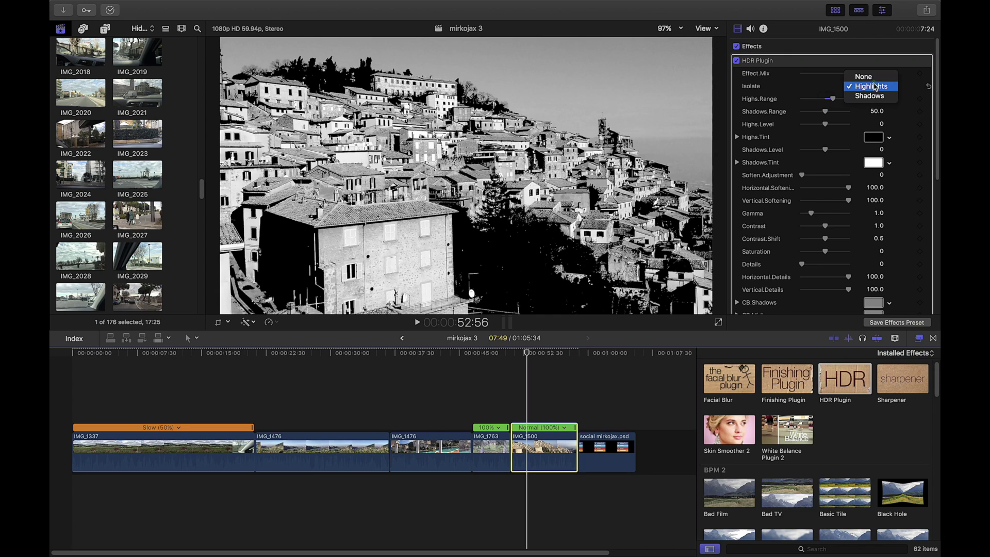
{"action": "left_click", "coordinate": [869, 95]}
{"action": "left_click_drag", "start_coordinate": [825, 111], "coordinate": [833, 115]}
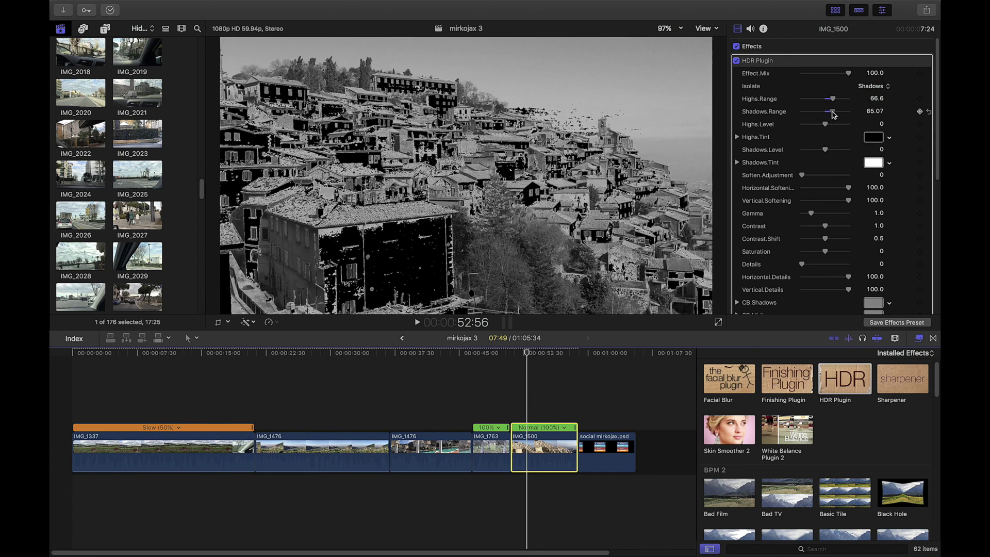
{"action": "left_click", "coordinate": [873, 86]}
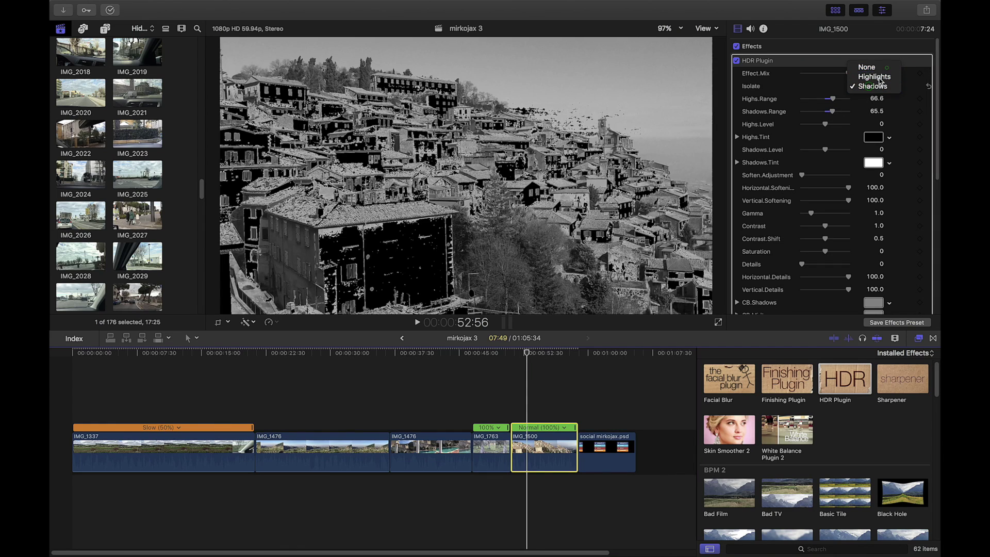
{"action": "left_click", "coordinate": [884, 67]}
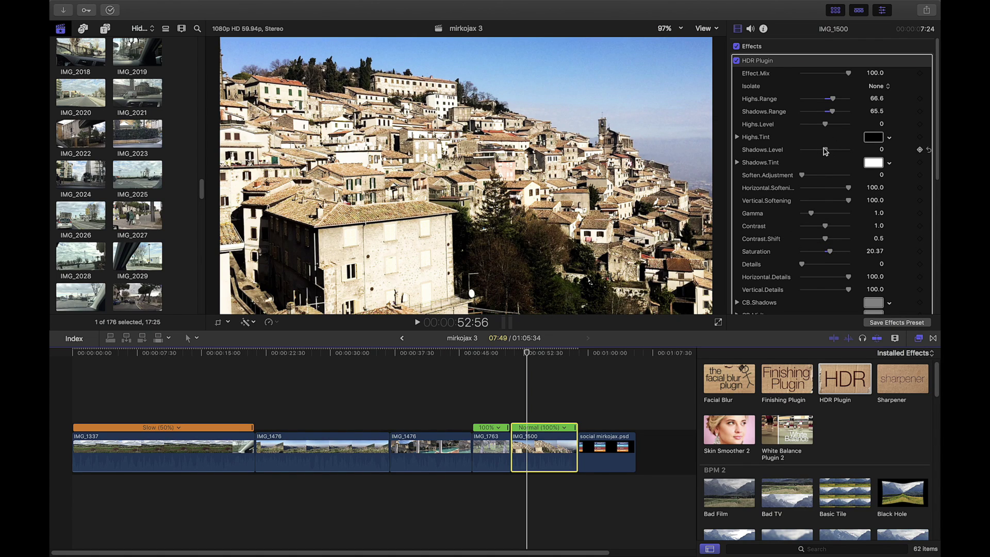
Set IMG_1500's Shadows Level to 23 and Highs Level to -29.2.
{"action": "left_click_drag", "start_coordinate": [825, 150], "coordinate": [831, 151]}
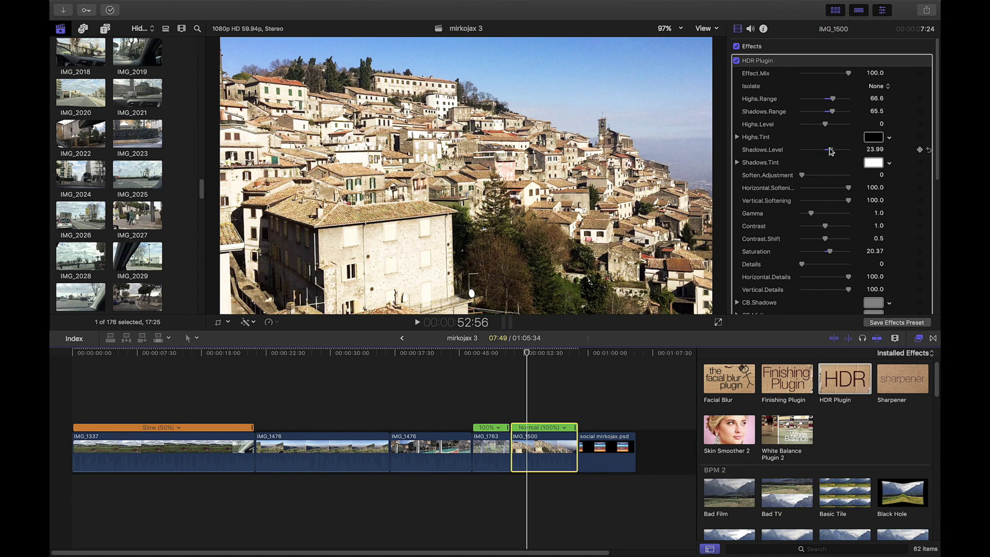
{"action": "left_click_drag", "start_coordinate": [823, 126], "coordinate": [820, 125]}
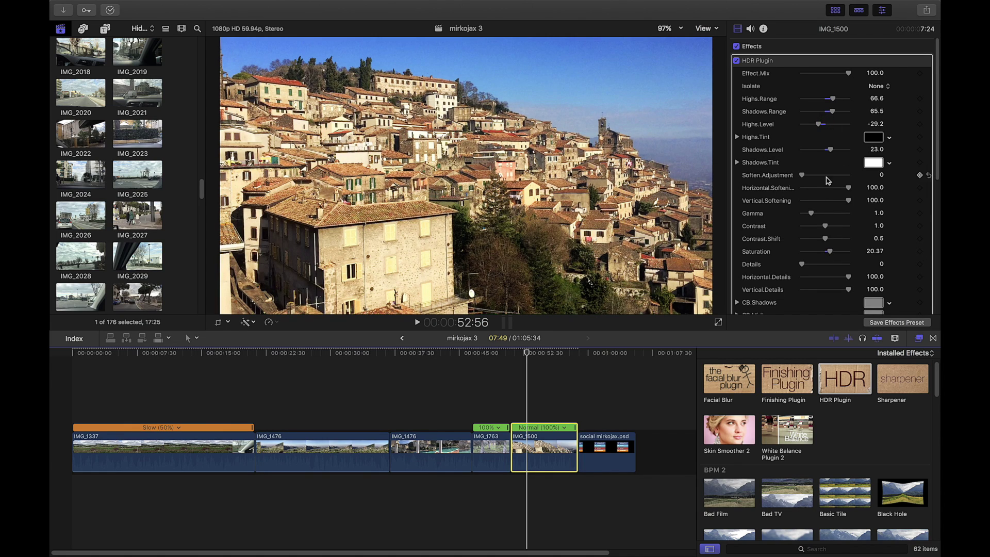
{"action": "scroll", "coordinate": [824, 230], "scroll_direction": "down", "scroll_amount": 1}
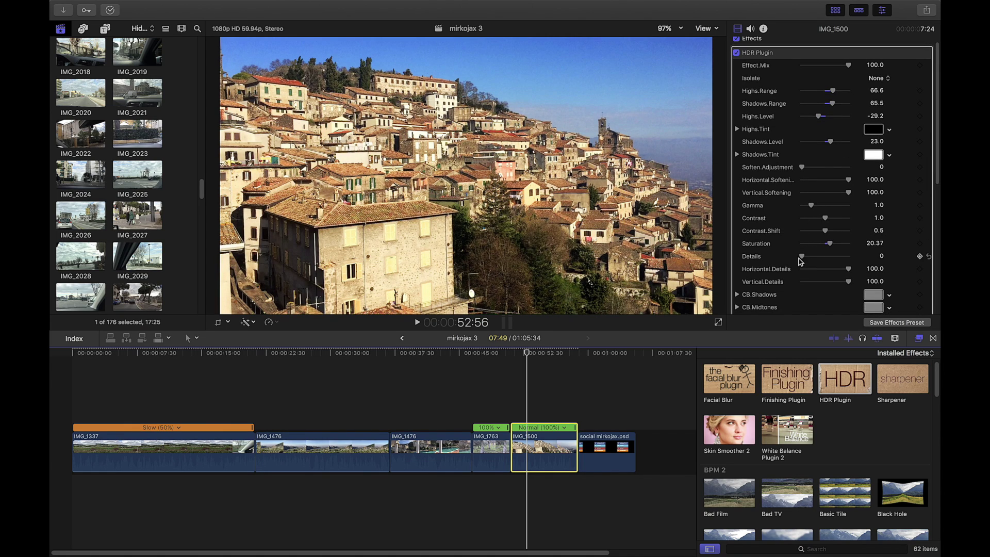
Play back the graded village clip and review it at later frames.
{"action": "left_click", "coordinate": [516, 402]}
{"action": "key", "text": "space"}
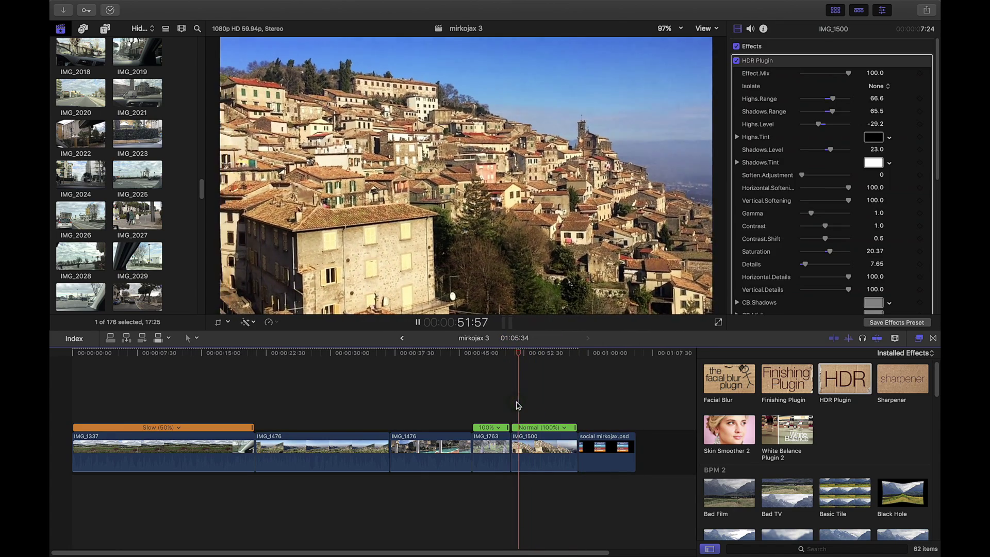
{"action": "key", "text": "space"}
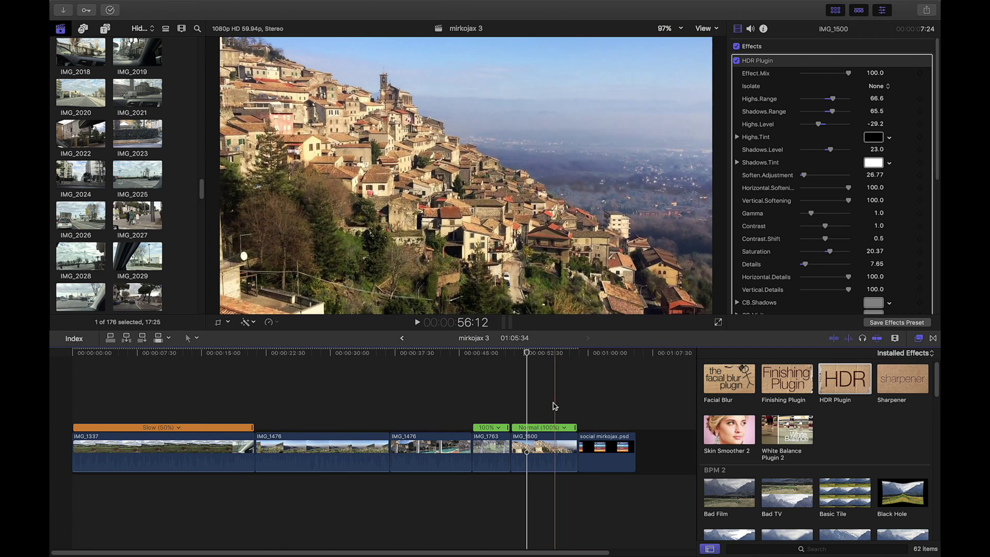
{"action": "left_click", "coordinate": [557, 406]}
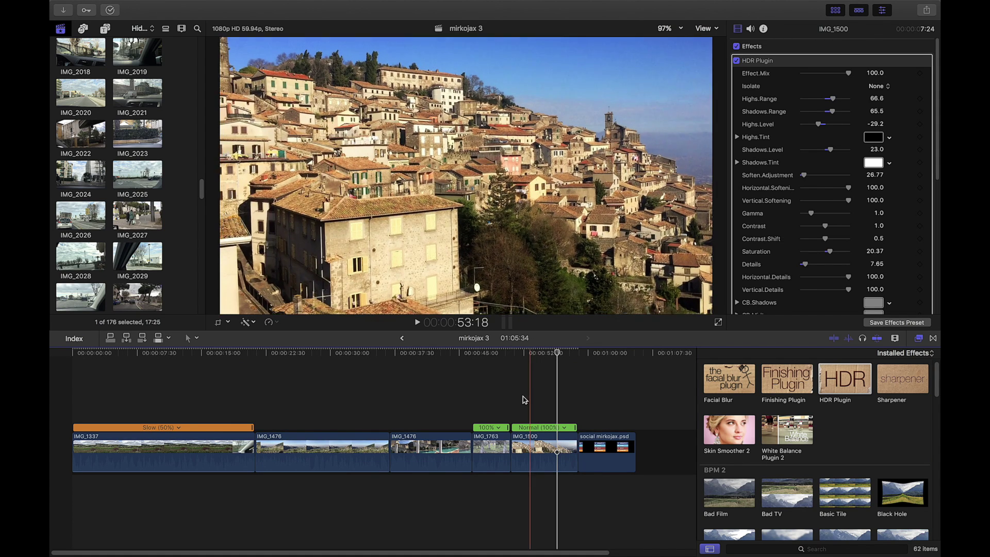
{"action": "left_click", "coordinate": [570, 403]}
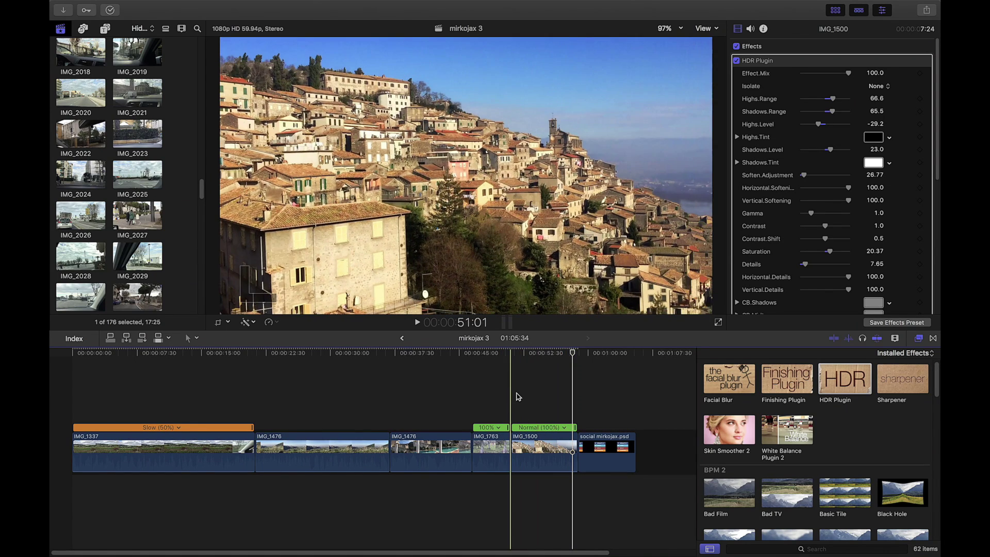
{"action": "left_click", "coordinate": [521, 395]}
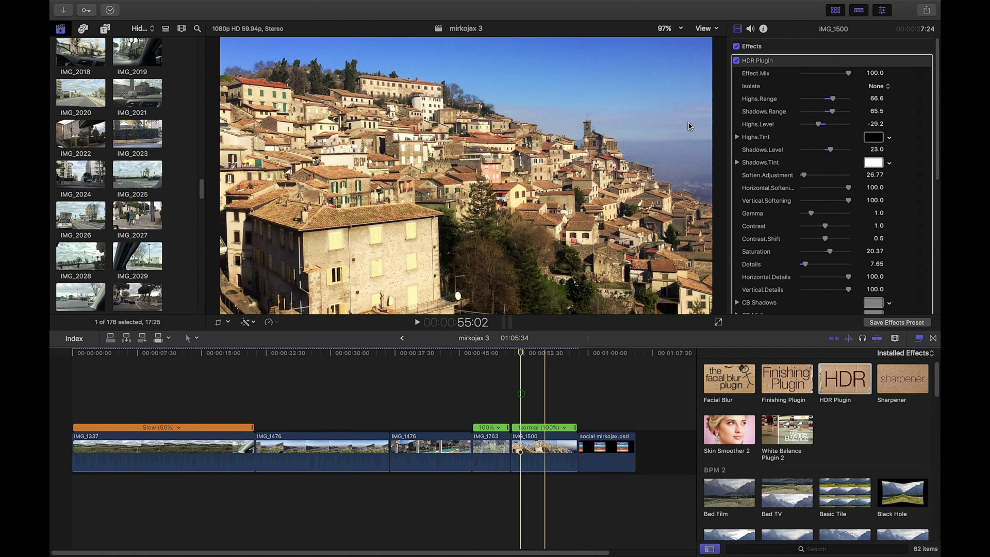
{"action": "left_click", "coordinate": [736, 62]}
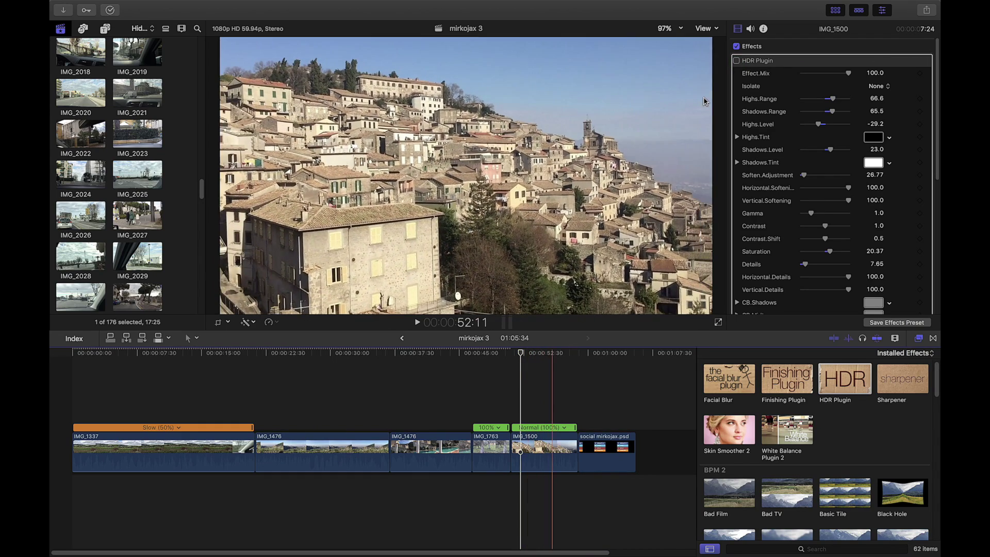
{"action": "left_click", "coordinate": [736, 61]}
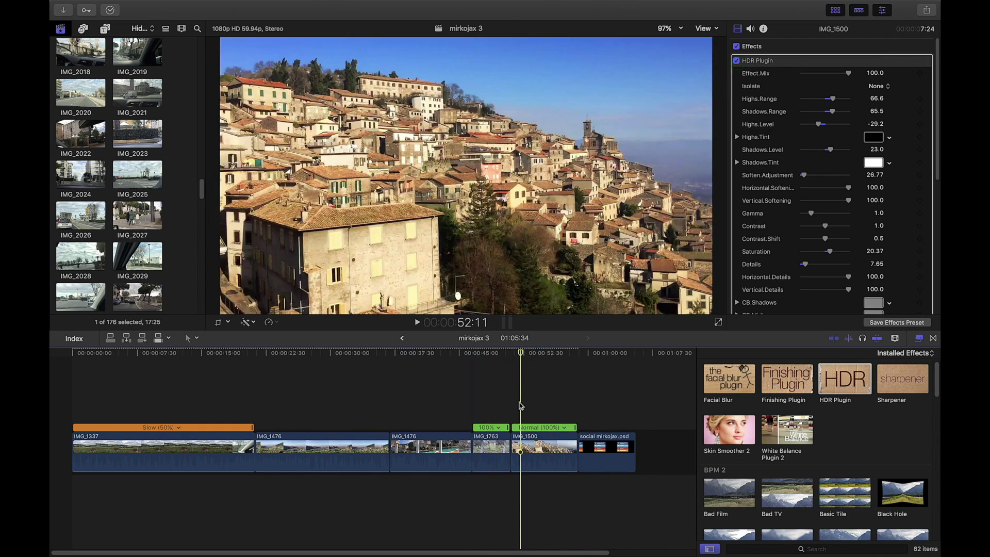
{"action": "key", "text": "space"}
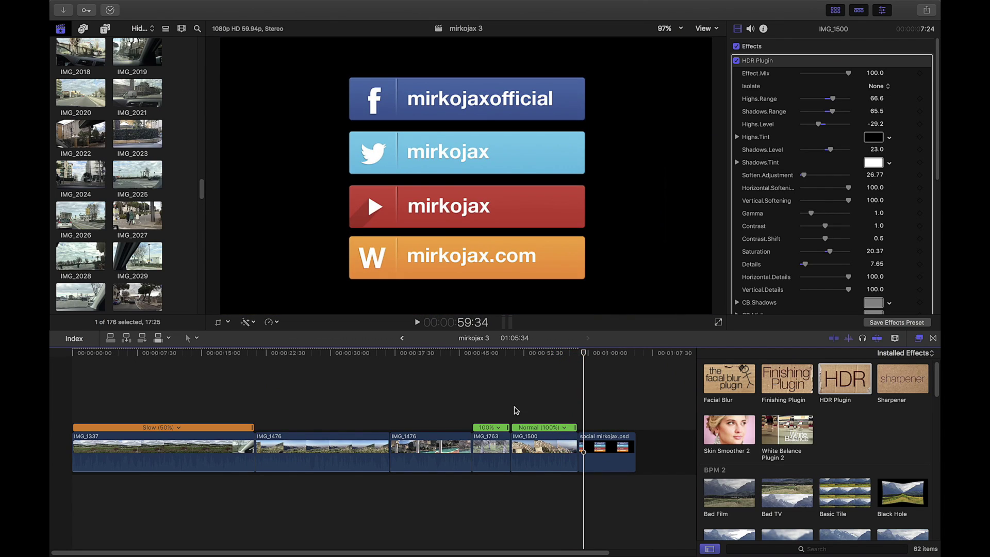
{"action": "key", "text": "space"}
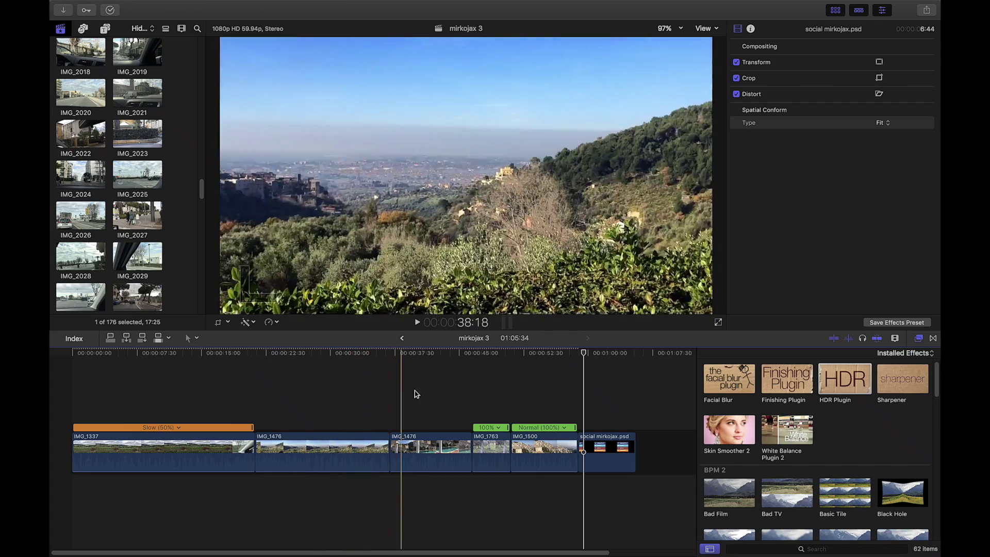